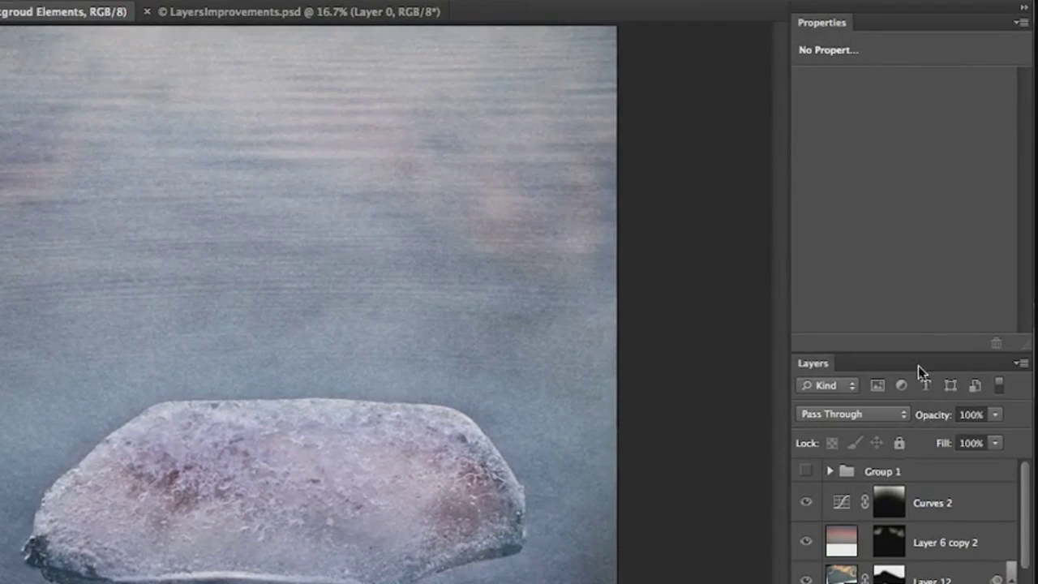
Select Curves 2, then Layer 12, and view Layer 12's mask settings: Density 100%, Feather 0.0 px.
click(841, 504)
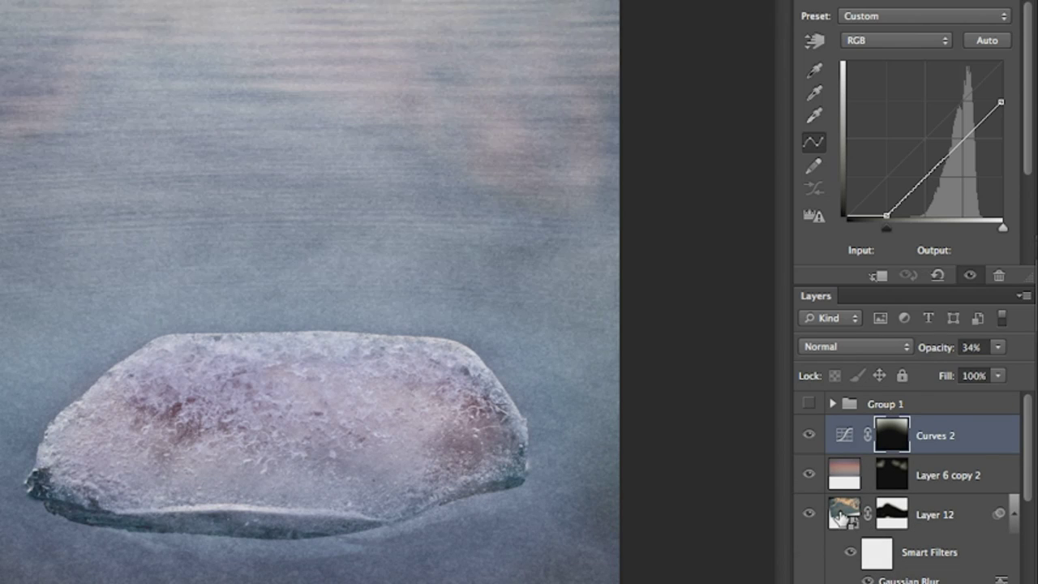
click(840, 515)
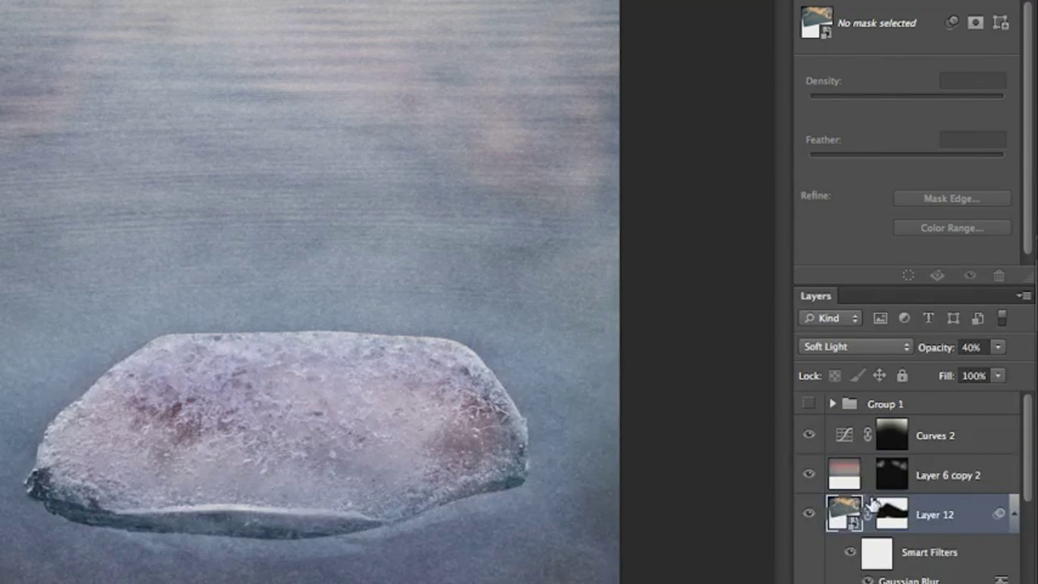
click(891, 516)
click(894, 517)
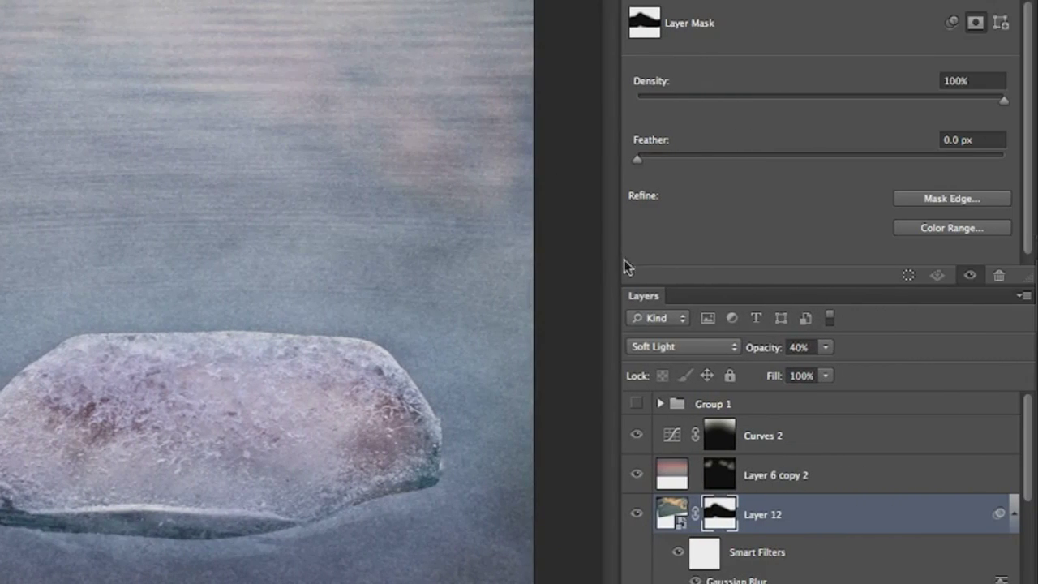
Reselect the Curves 2 layer to show its shadow-darkening curve and widen the document area slightly.
click(675, 439)
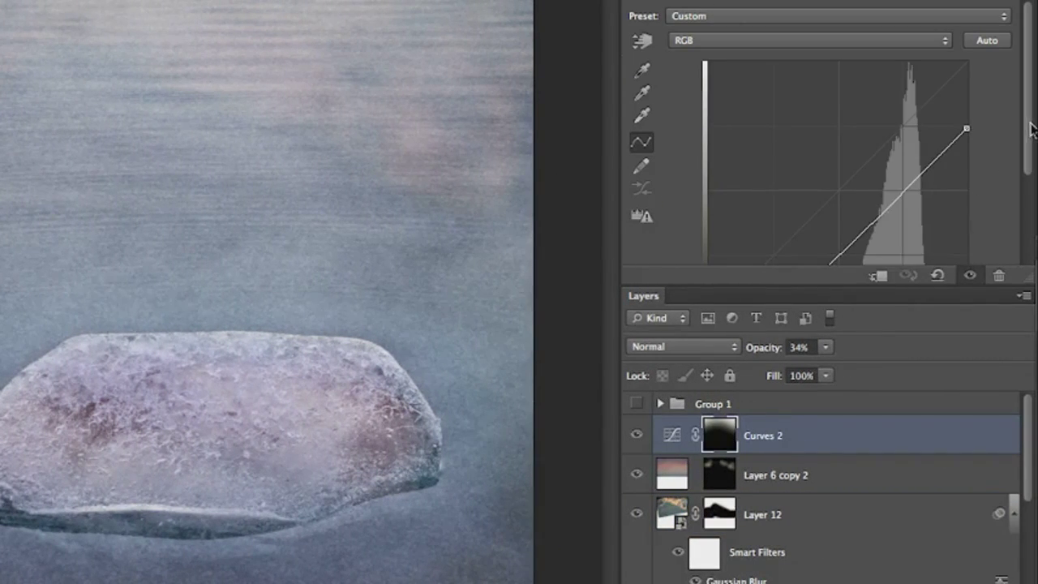
drag(1030, 130, 1019, 197)
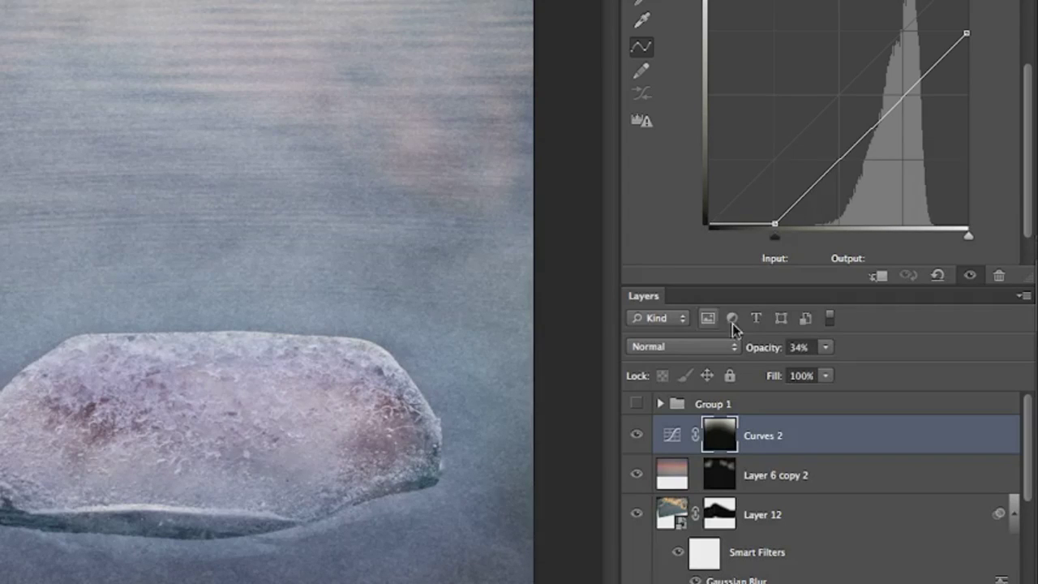
drag(621, 244, 738, 245)
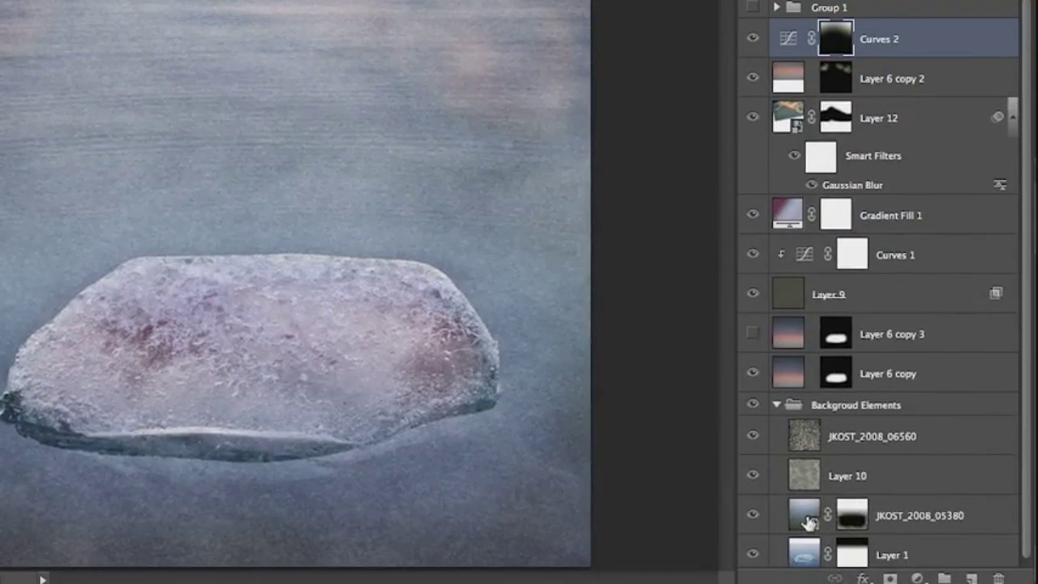
click(809, 521)
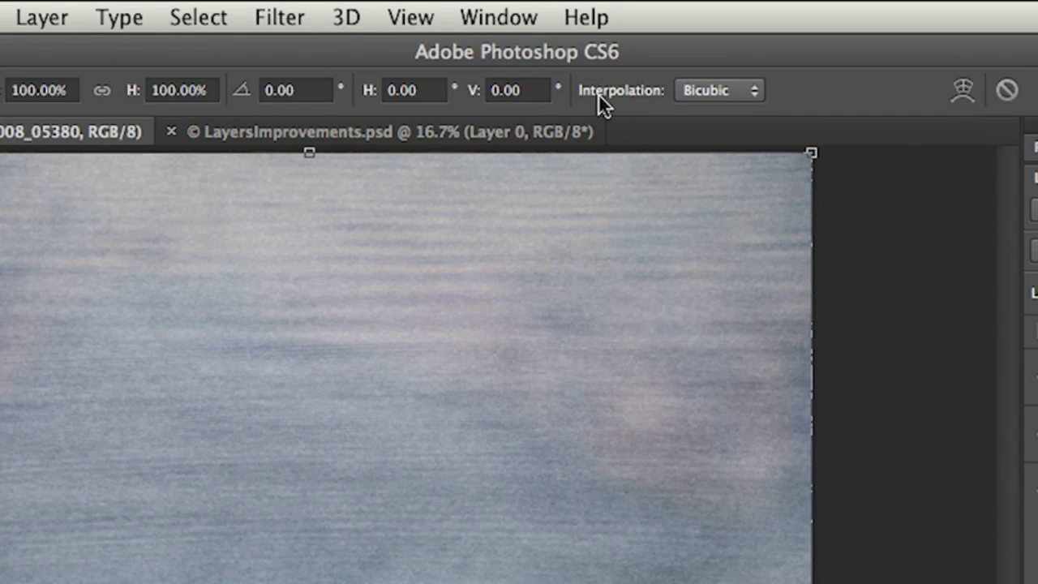
click(704, 91)
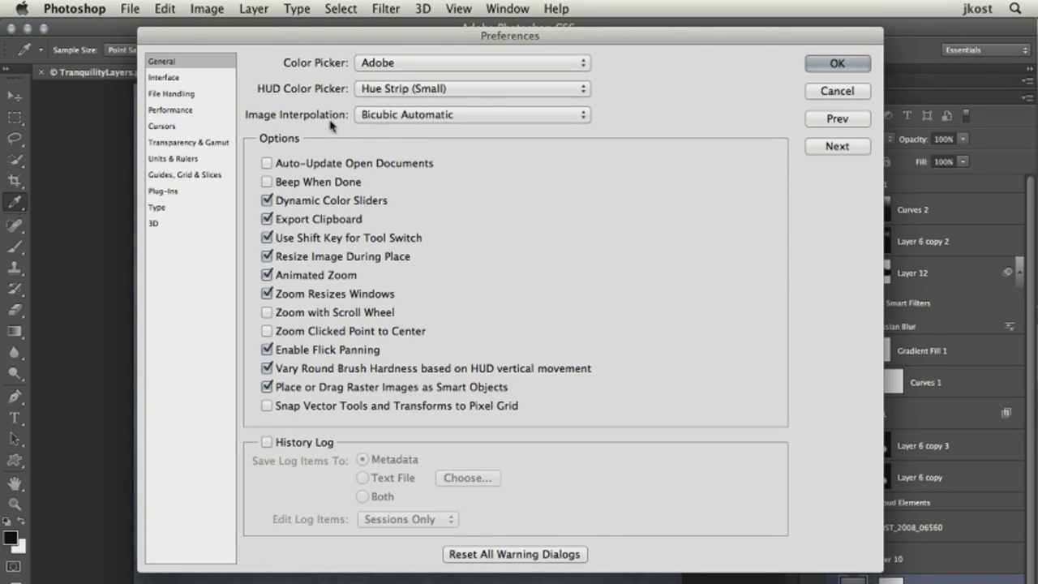
click(409, 118)
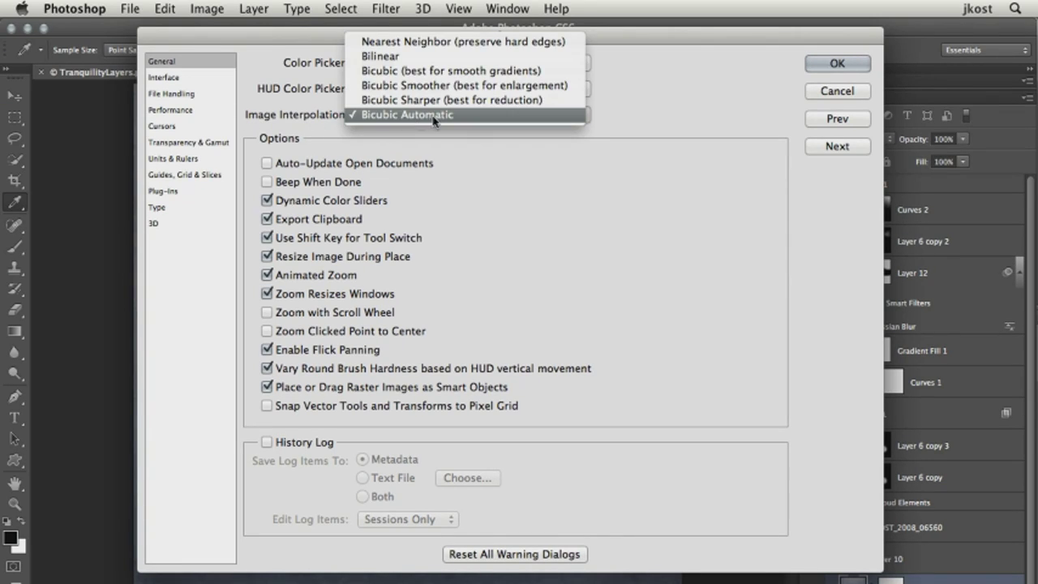
click(467, 119)
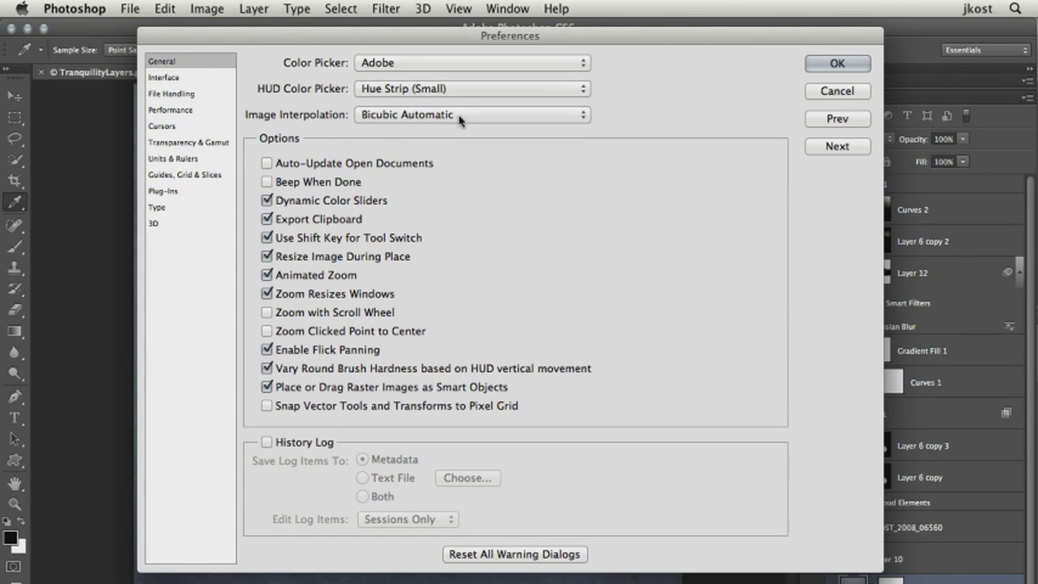
click(828, 63)
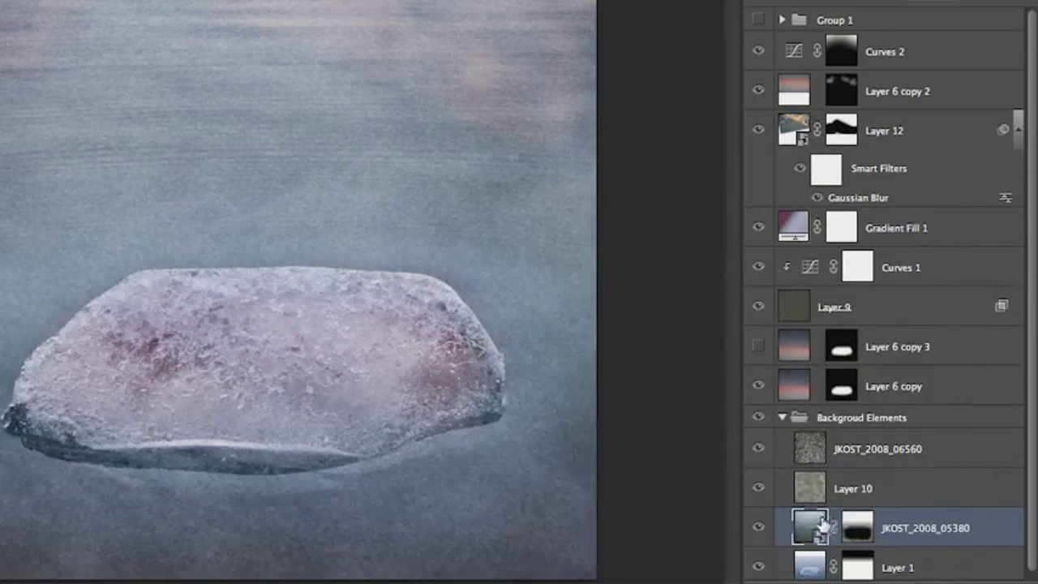
key(ctrl+t)
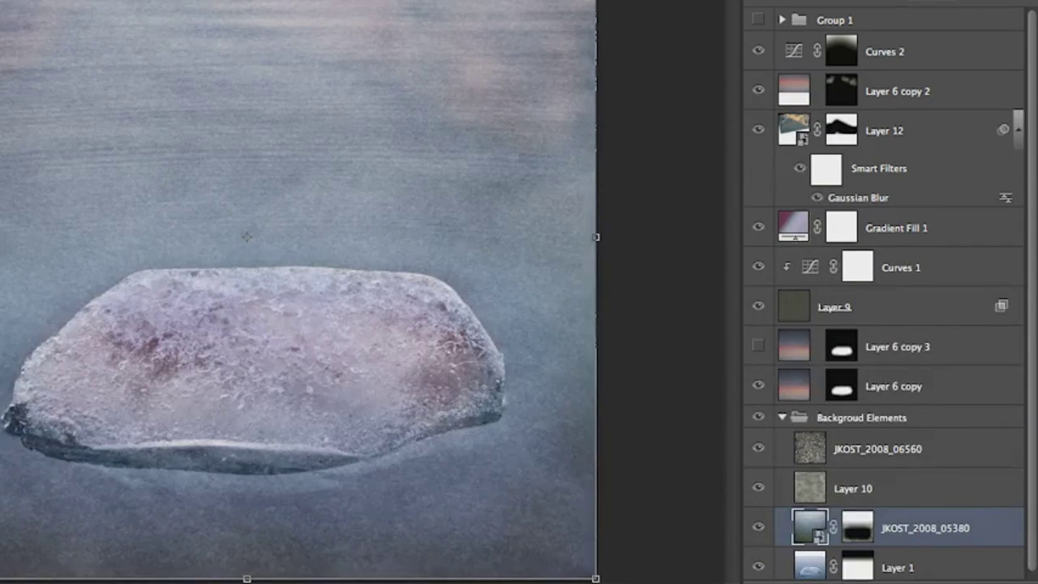
drag(596, 578, 502, 487)
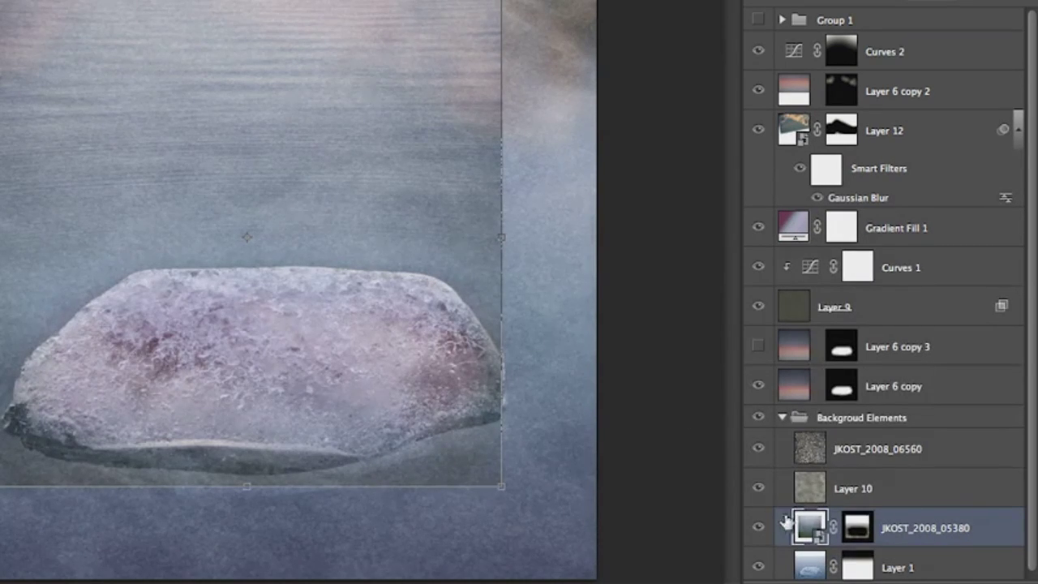
drag(798, 525, 783, 531)
key(ctrl+i)
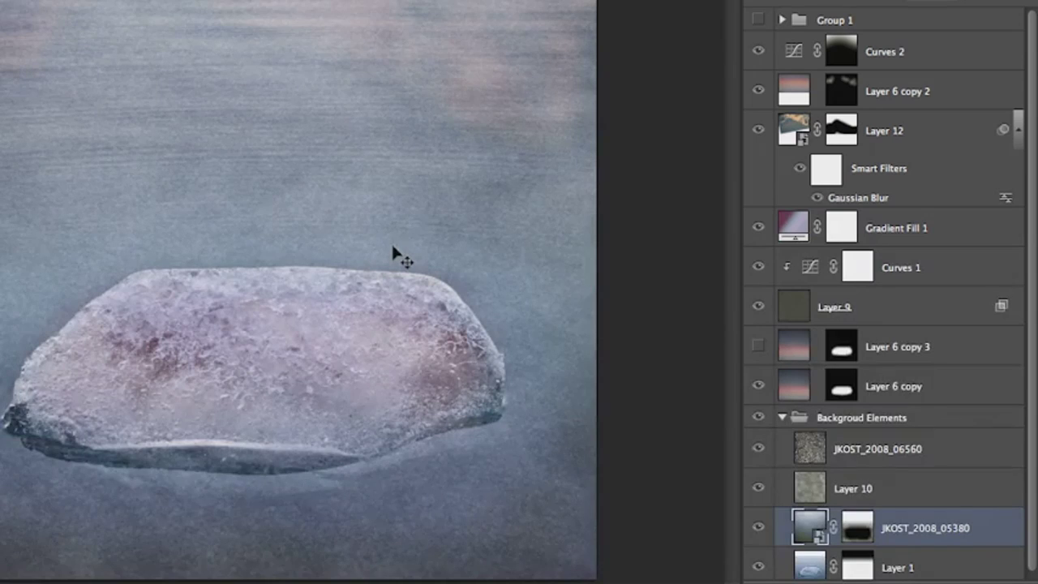
Split Layer 9's Underlying Layer white slider in Blending Options, then select Layer 6 copy 3.
double_click(999, 308)
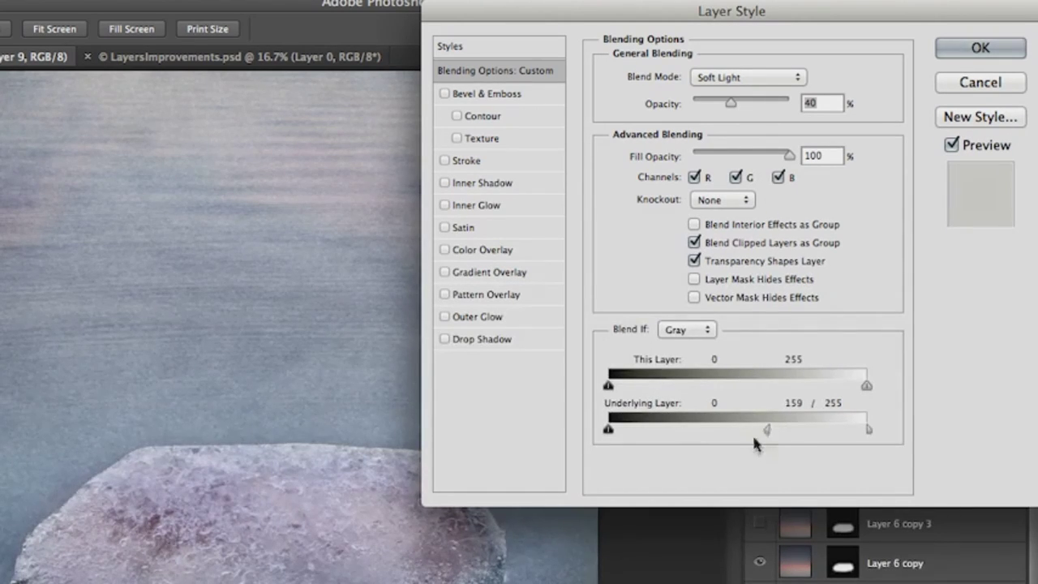
drag(768, 432, 778, 436)
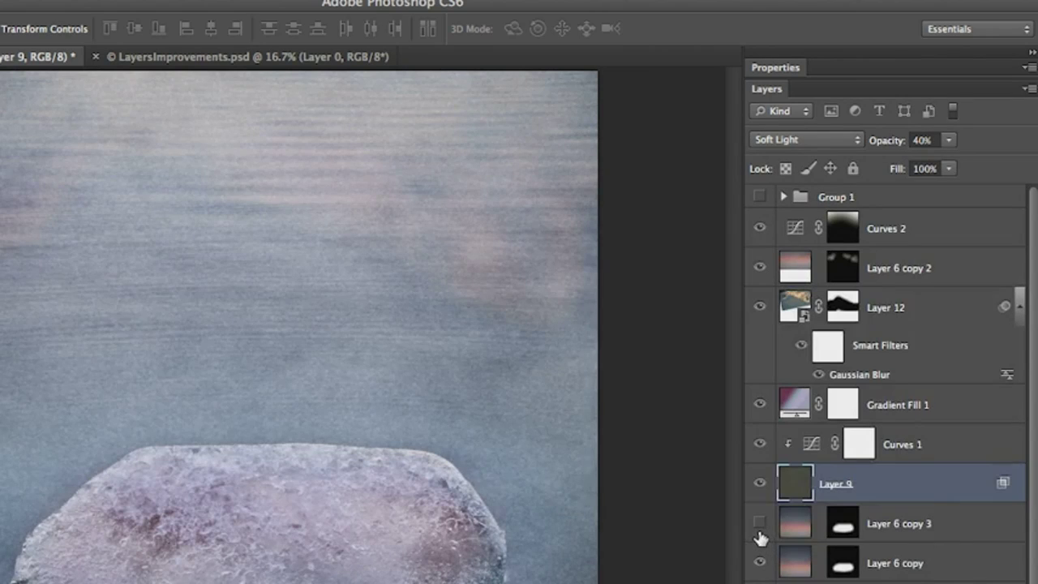
click(943, 528)
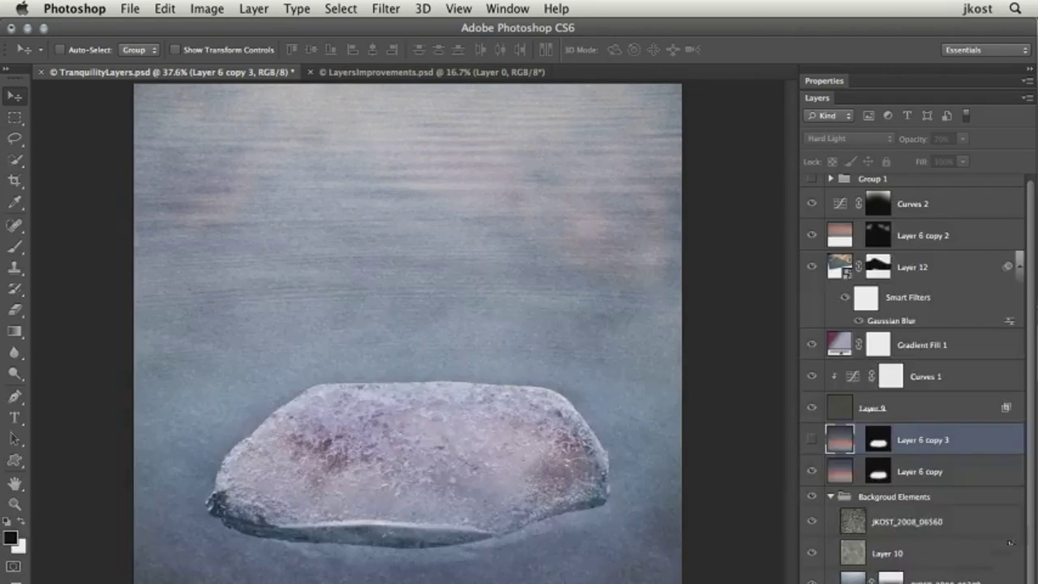
click(928, 522)
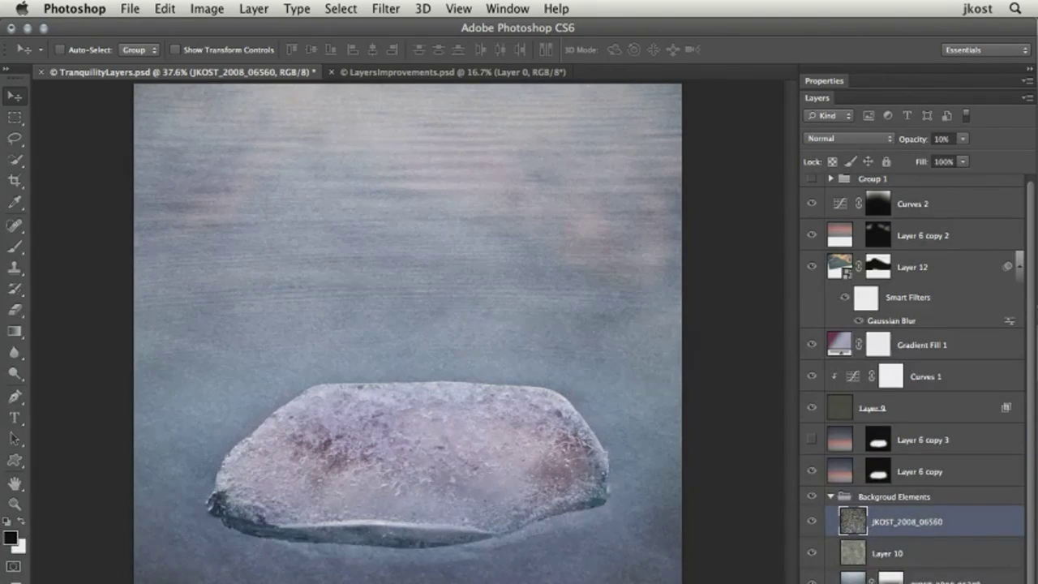
shift+click(928, 580)
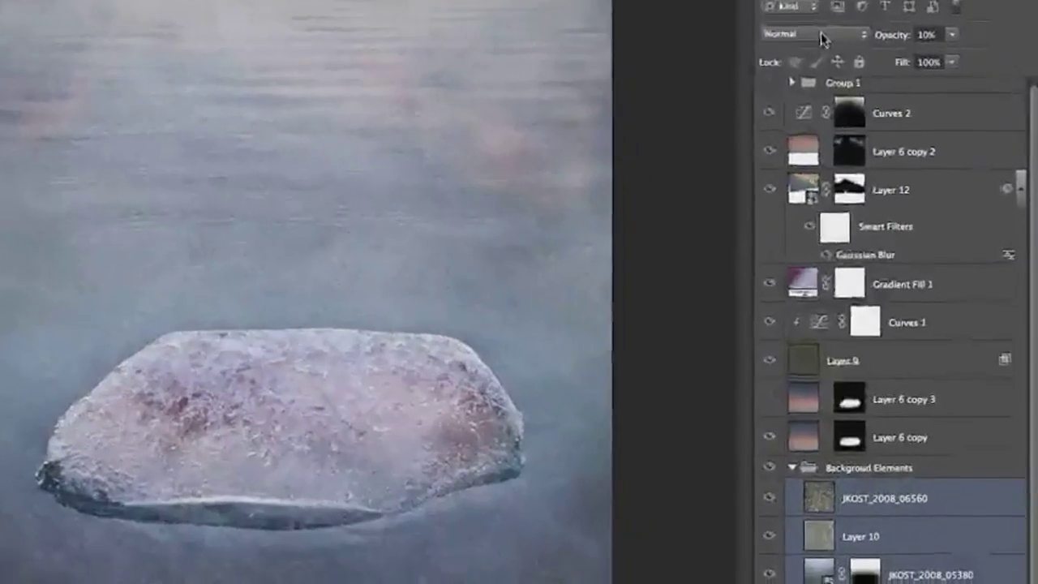
click(854, 139)
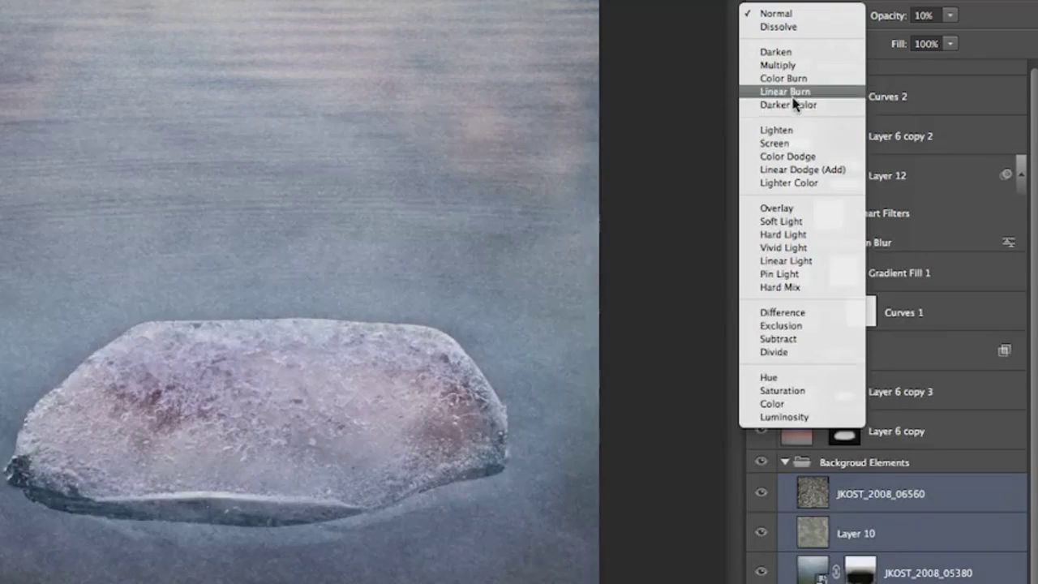
click(785, 130)
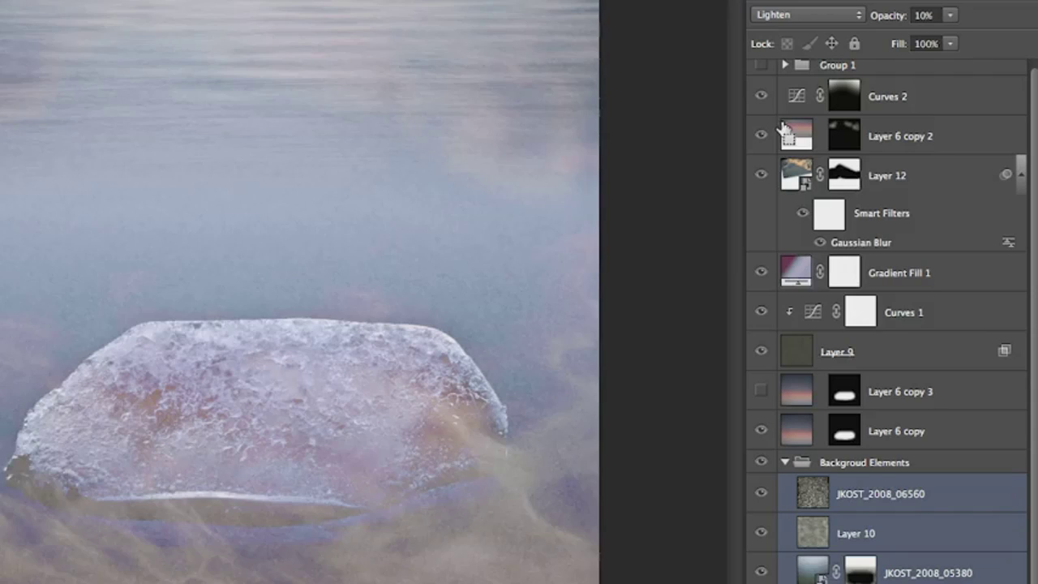
key(ctrl+z)
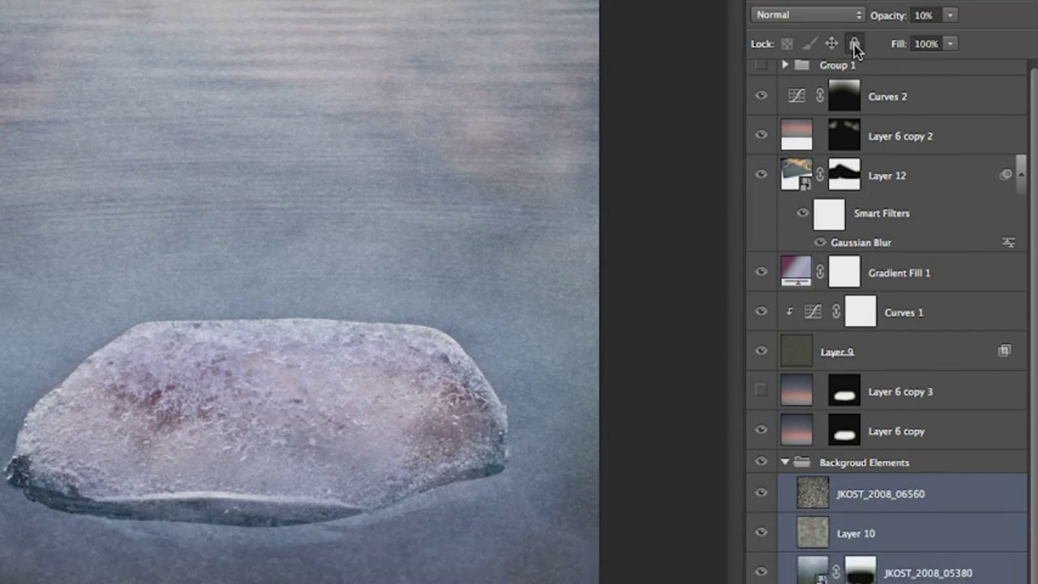
Apply Lock All to the three Background Elements layers and tag them with the Orange colour label.
click(857, 45)
right_click(763, 496)
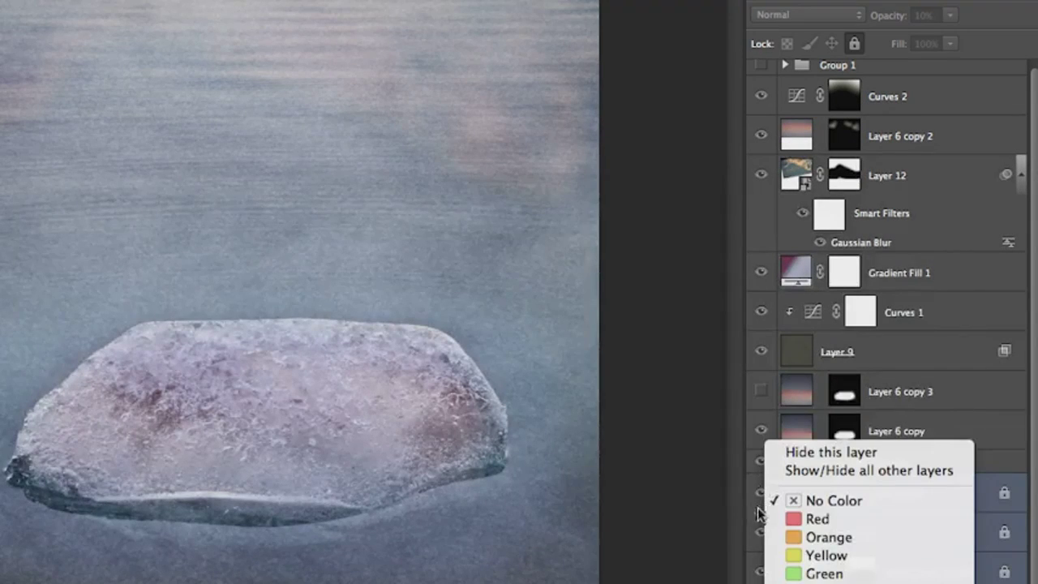
click(785, 538)
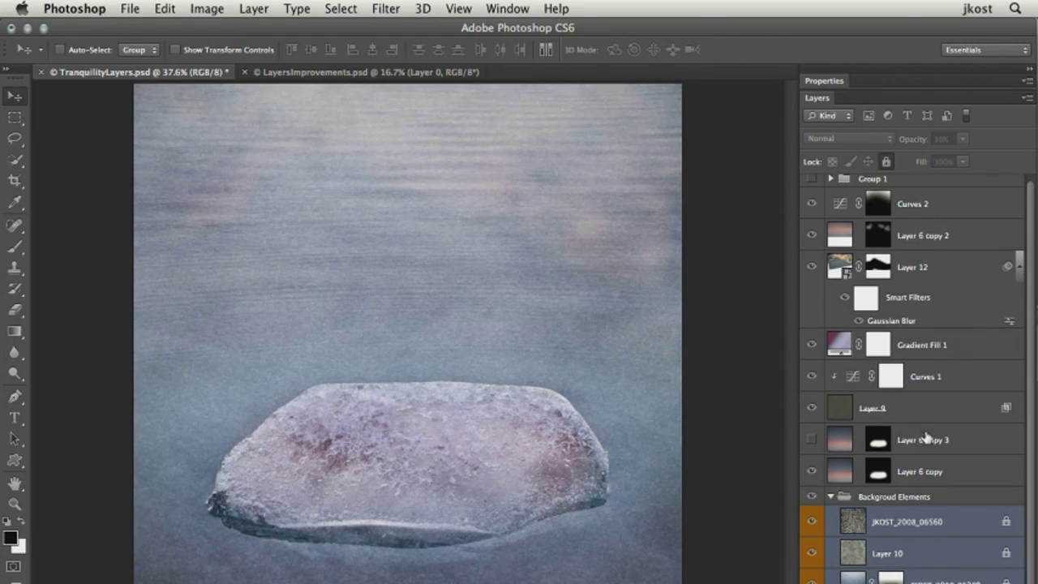
click(927, 346)
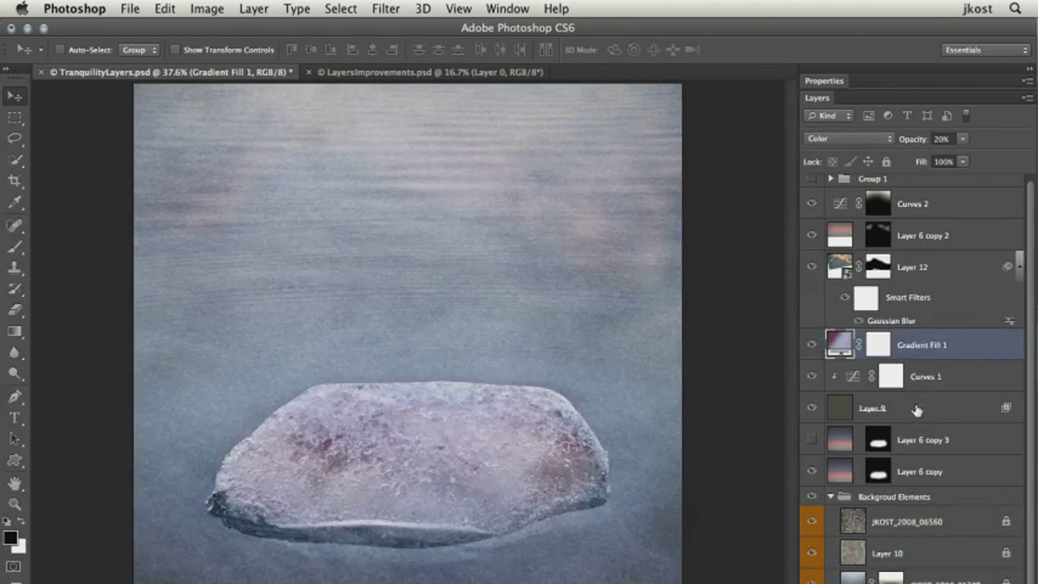
shift+click(916, 409)
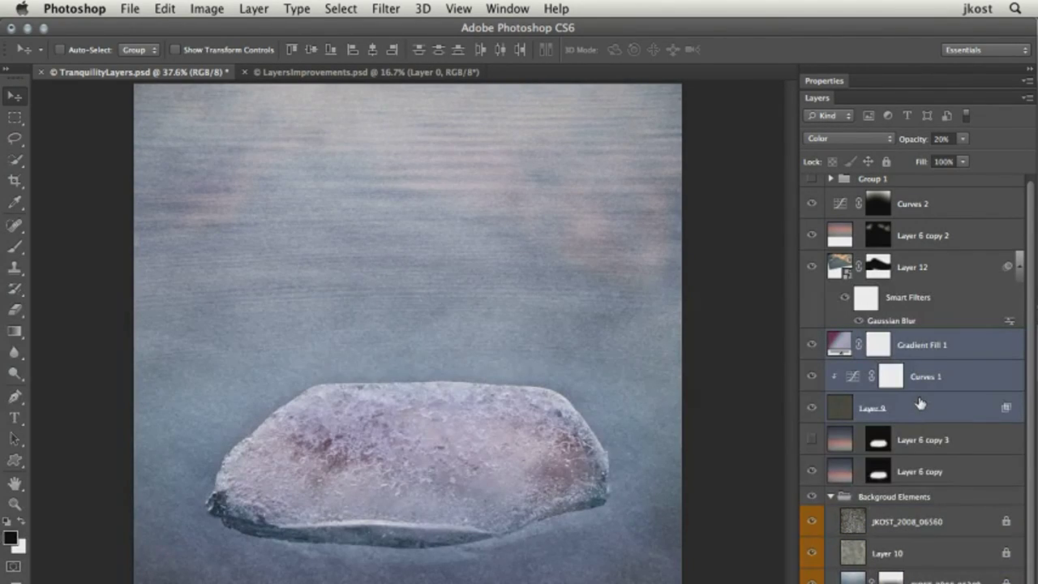
key(super+j)
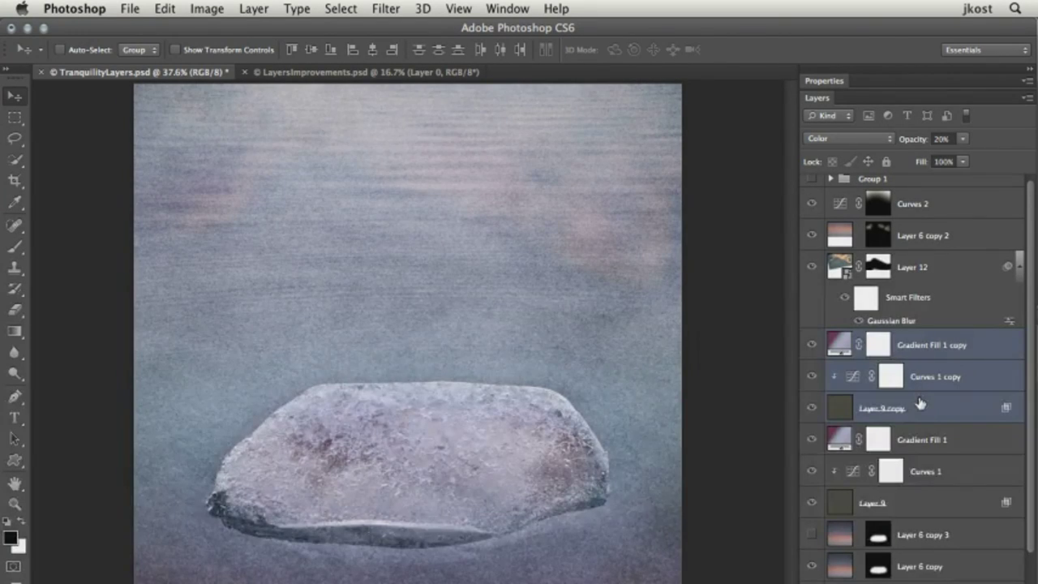
key(super+z)
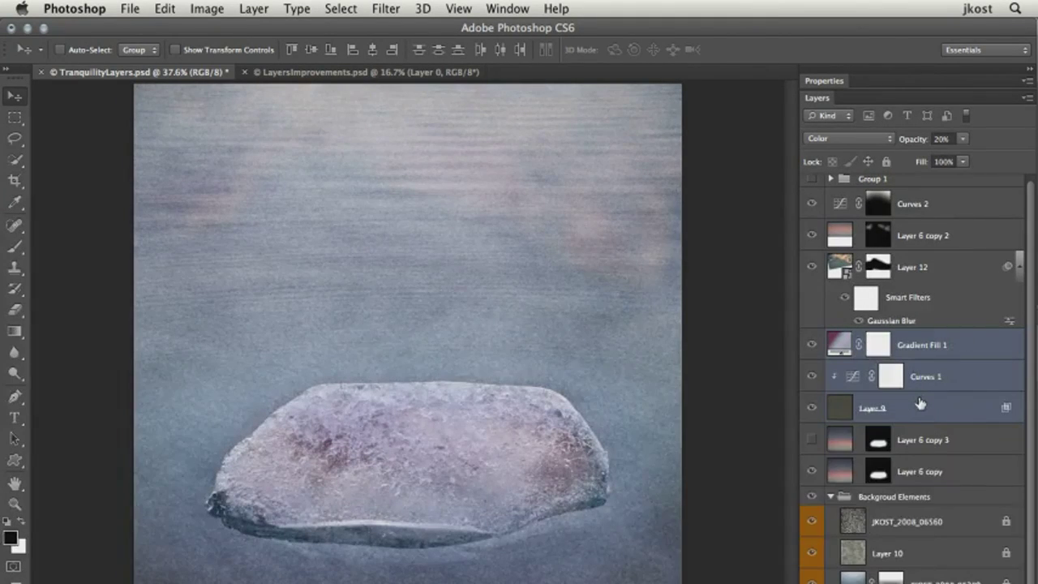
click(882, 498)
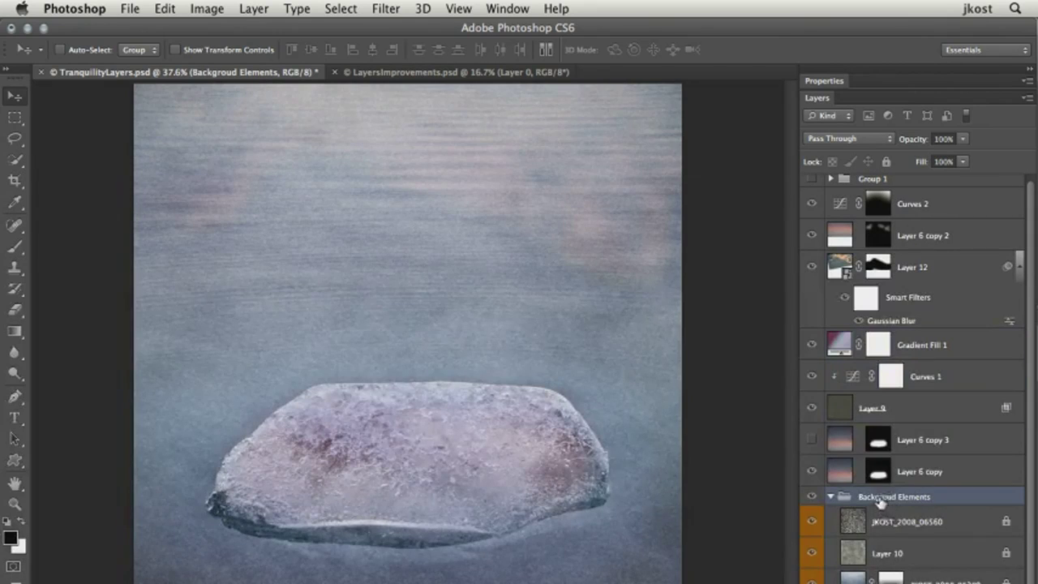
key(super+j)
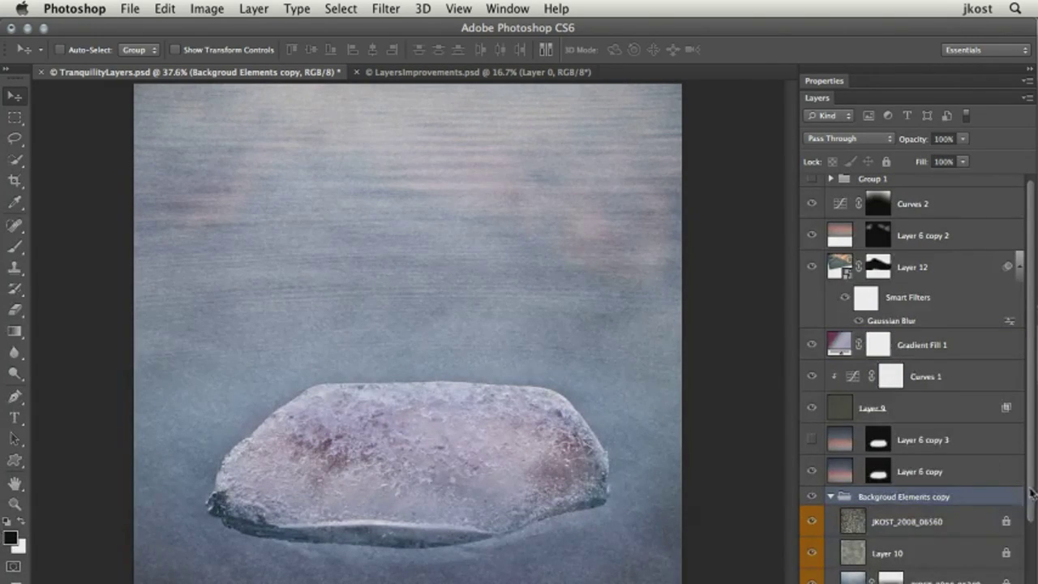
scroll(963, 451, down, 5)
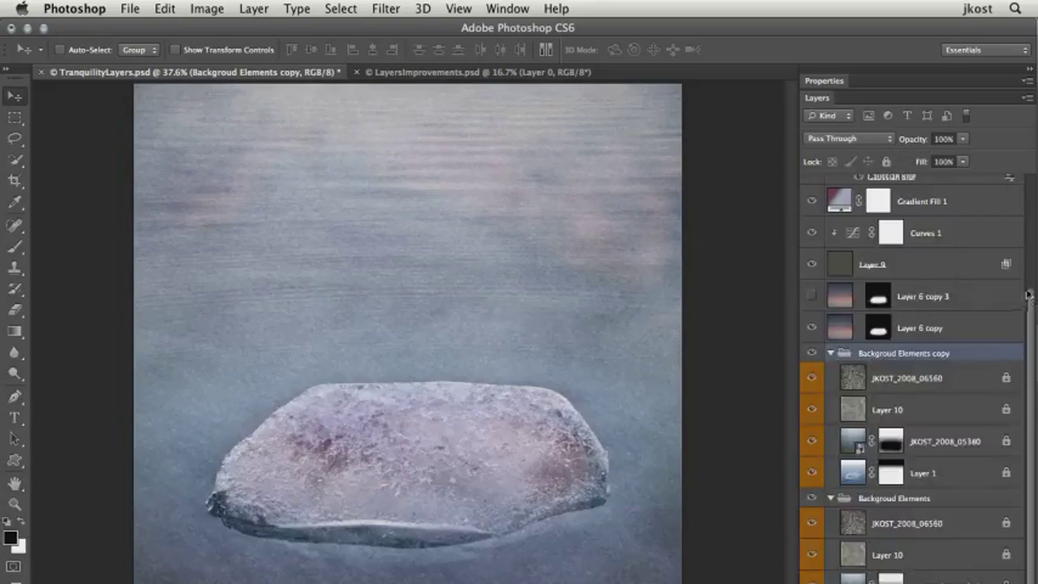
Filter the layer list by Kind: Pixel, Adjustment, then Type, and clear the filters to list all layers.
drag(1030, 300, 1028, 176)
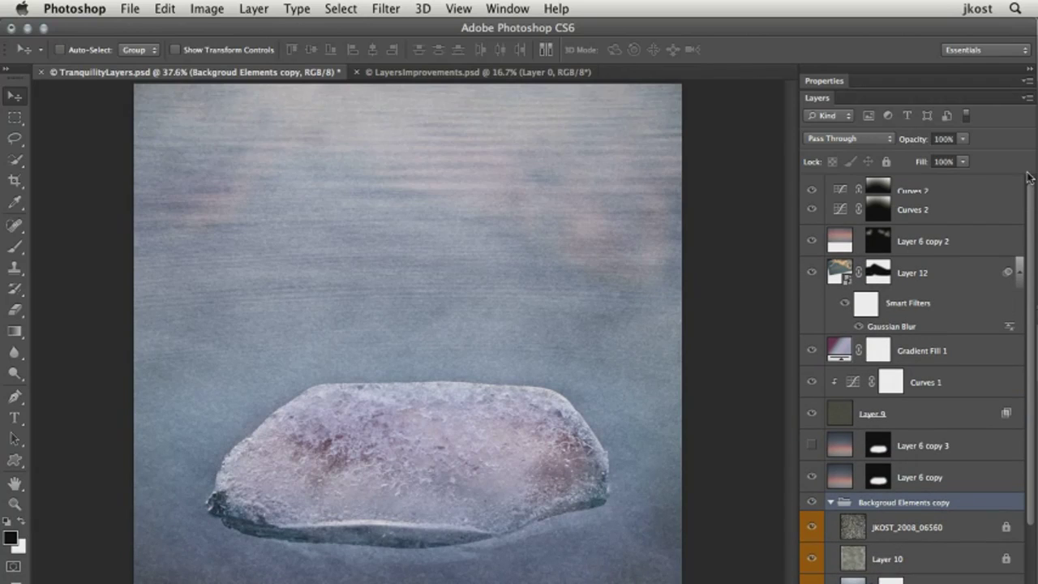
click(840, 117)
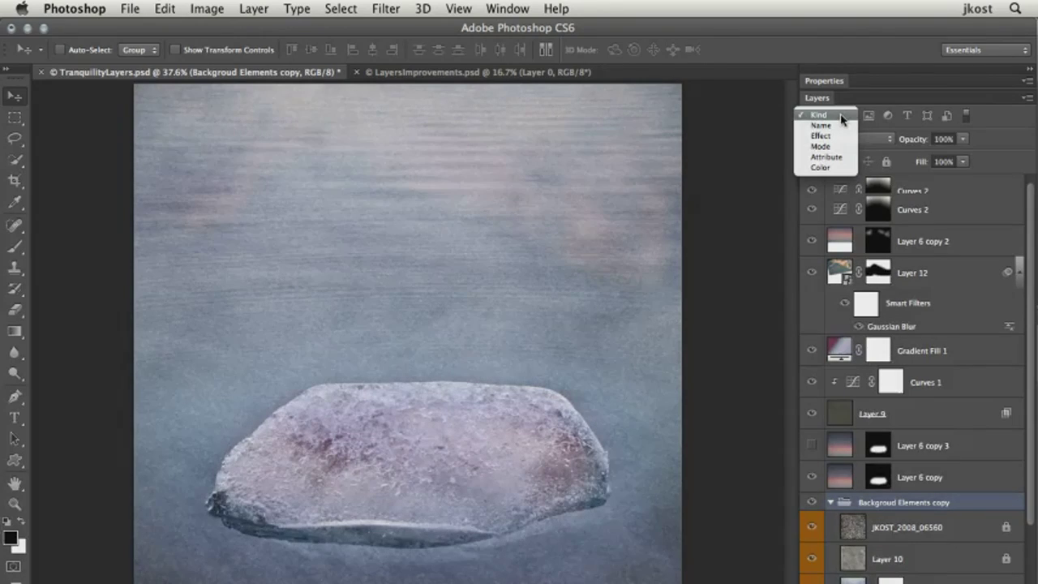
click(827, 117)
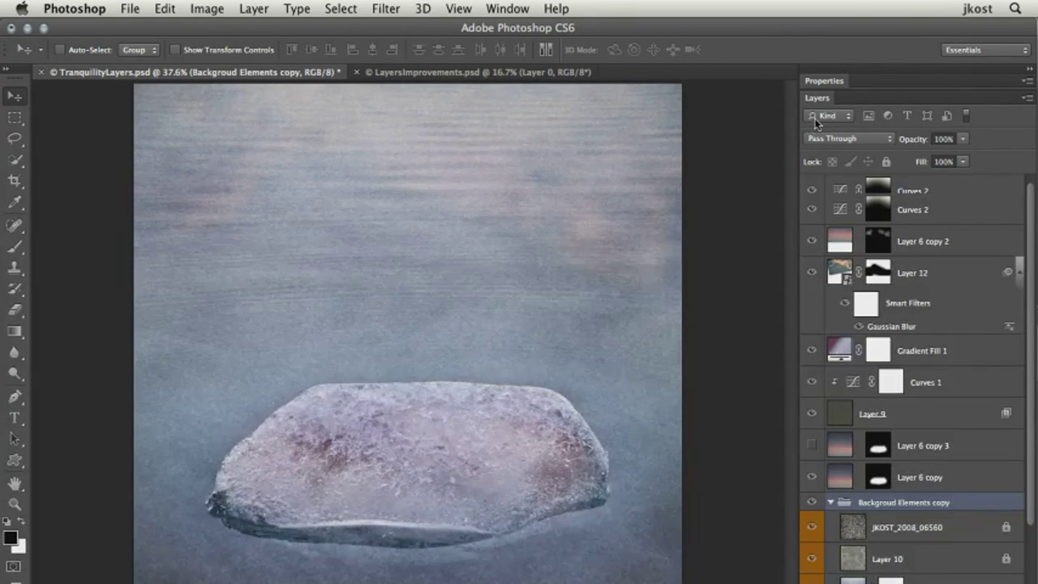
click(869, 116)
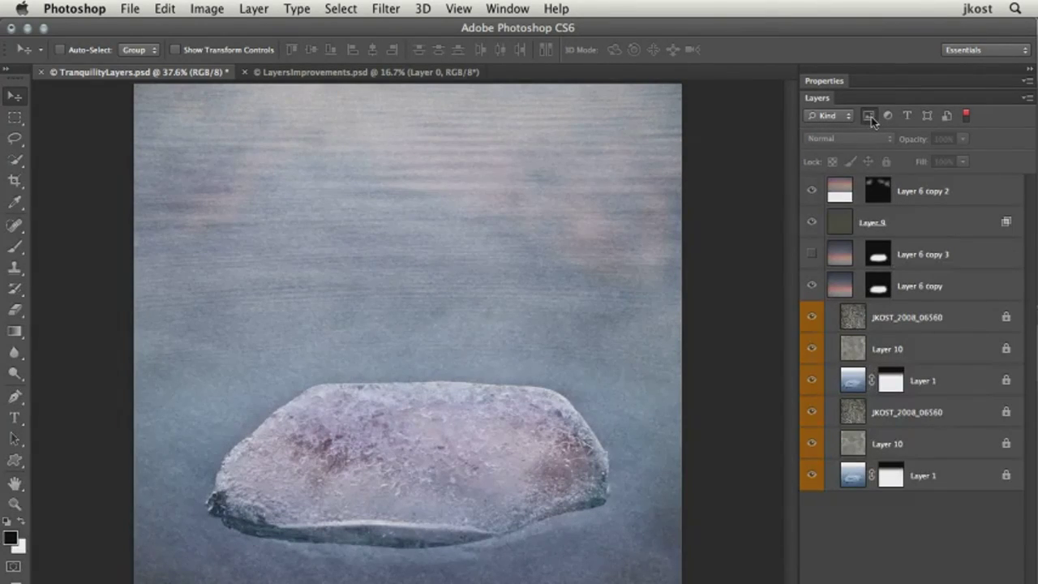
click(869, 116)
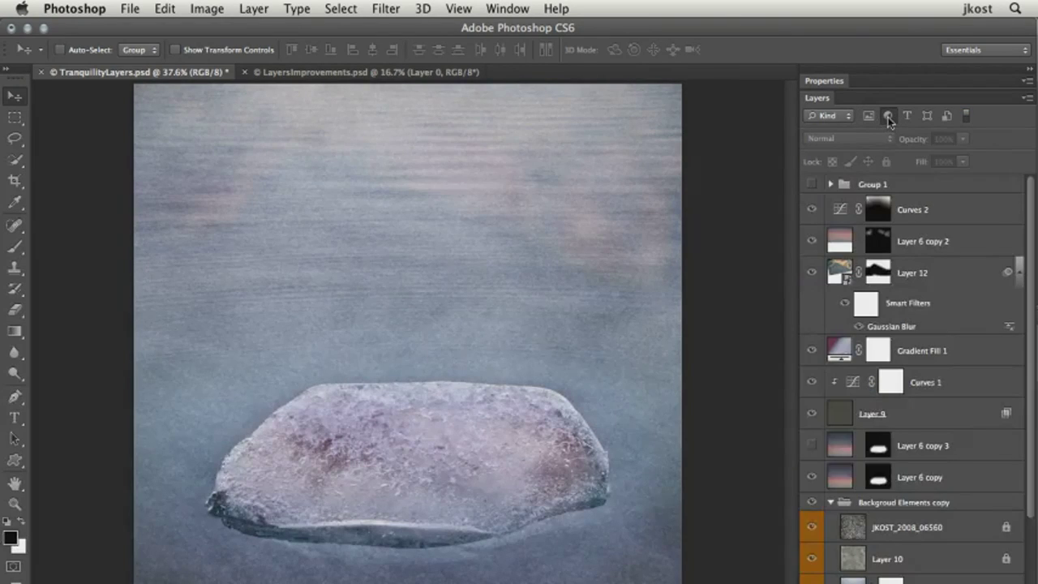
click(888, 116)
click(888, 116)
click(908, 117)
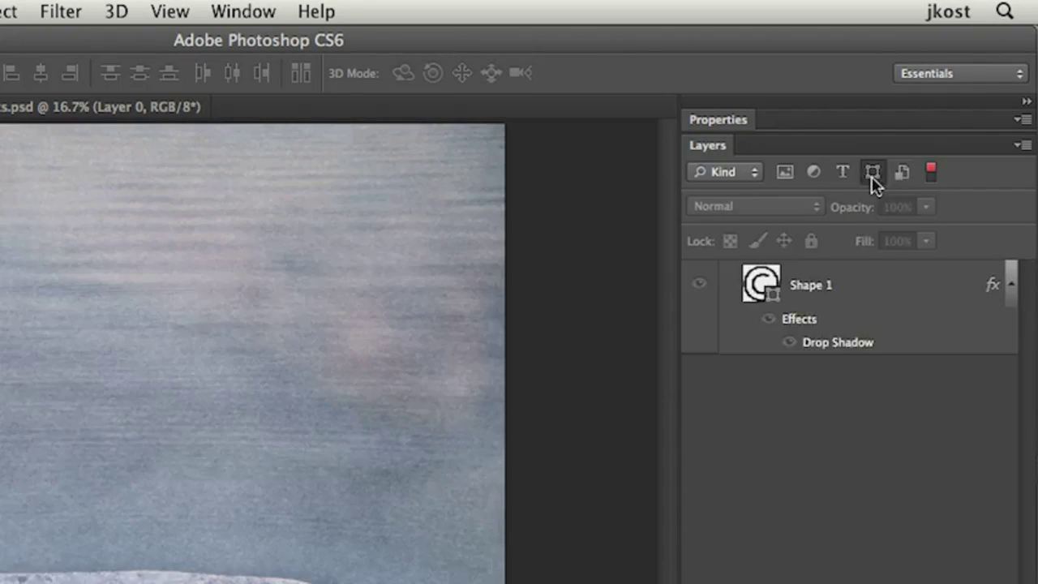
click(874, 176)
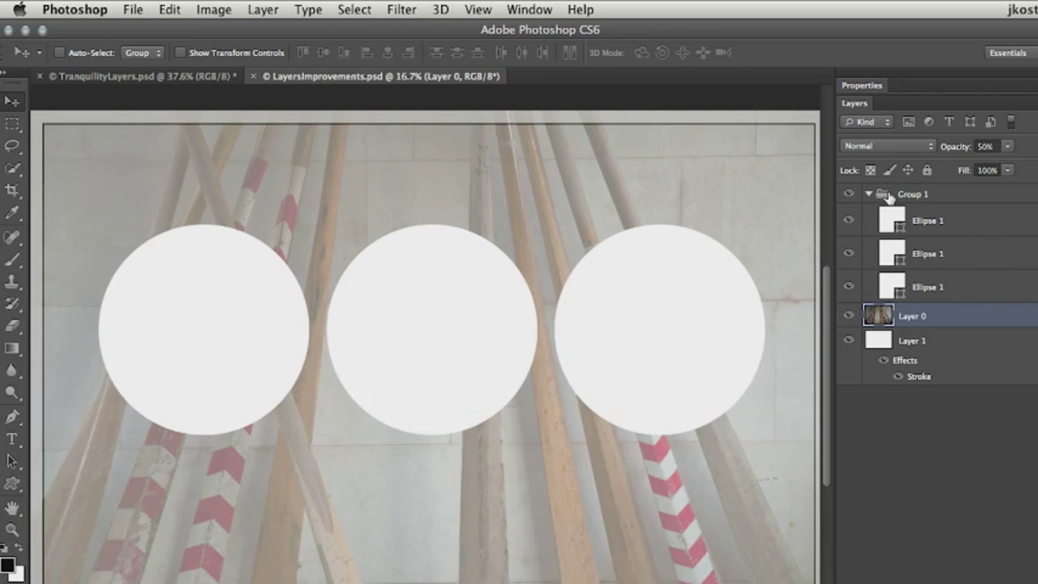
Duplicate the oar photo Layer 0 and move the copy above Group 1.
click(846, 196)
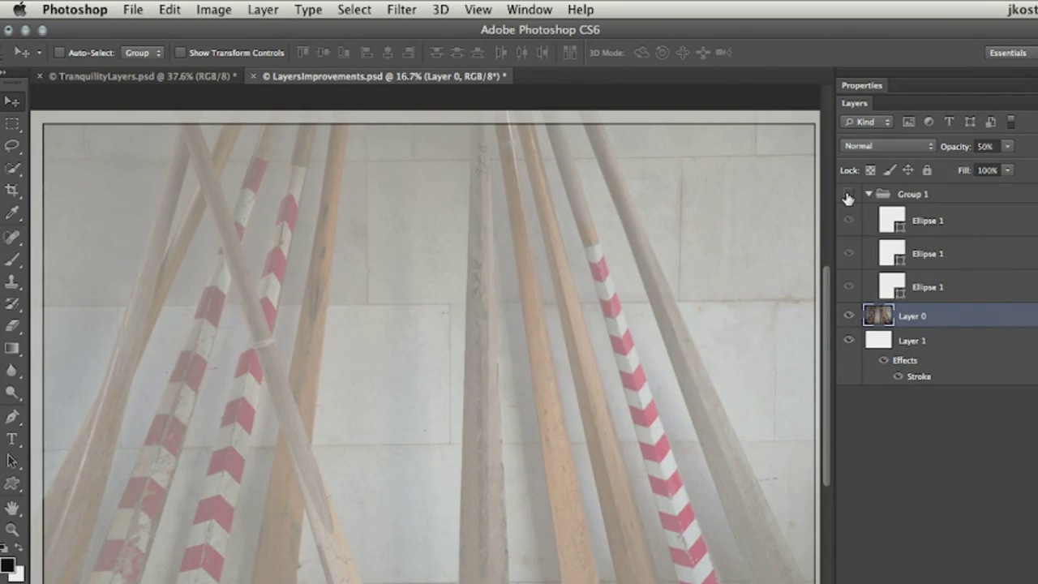
click(847, 197)
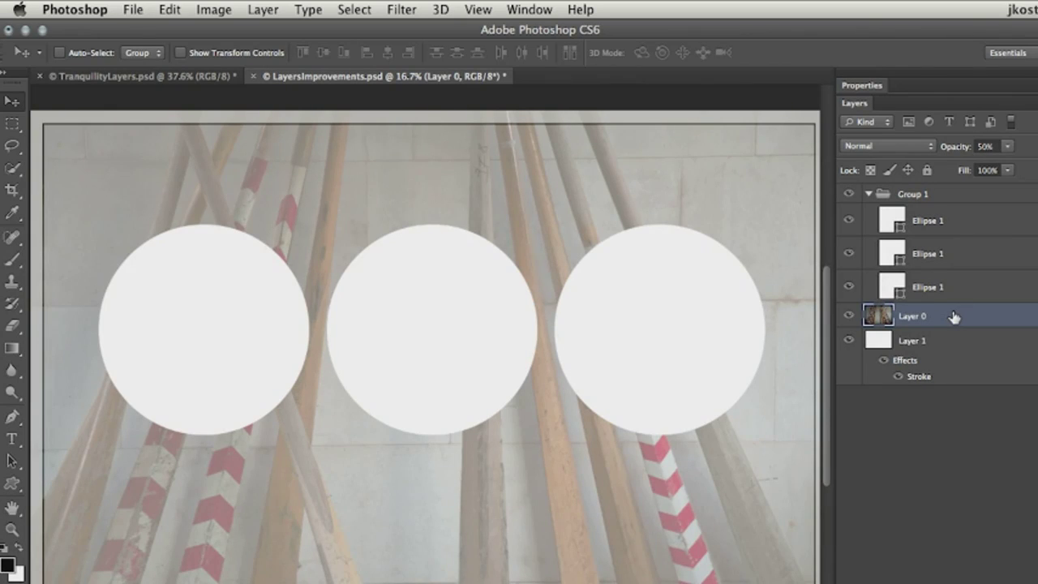
key(super+j)
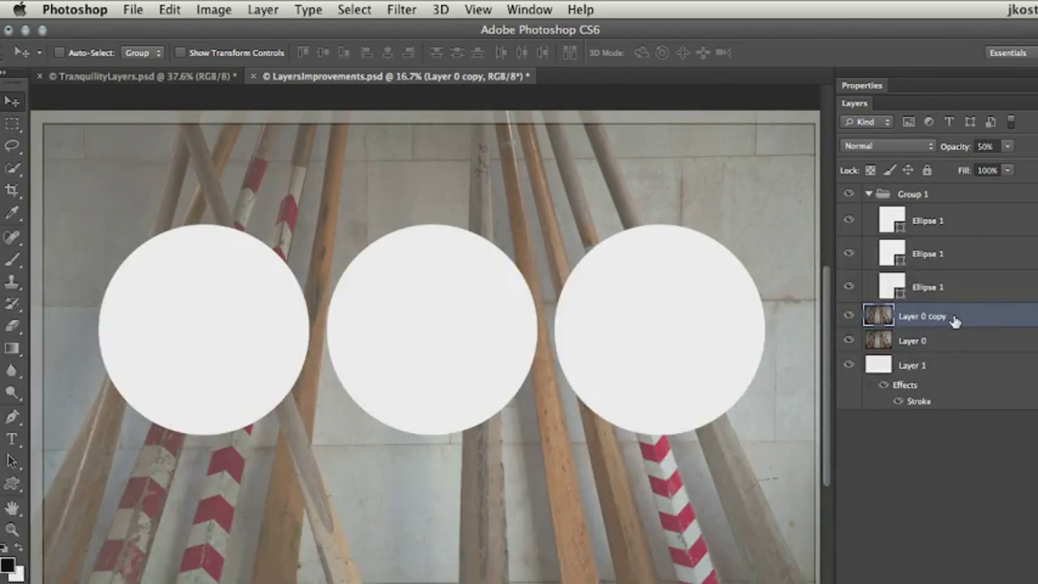
drag(955, 319, 947, 188)
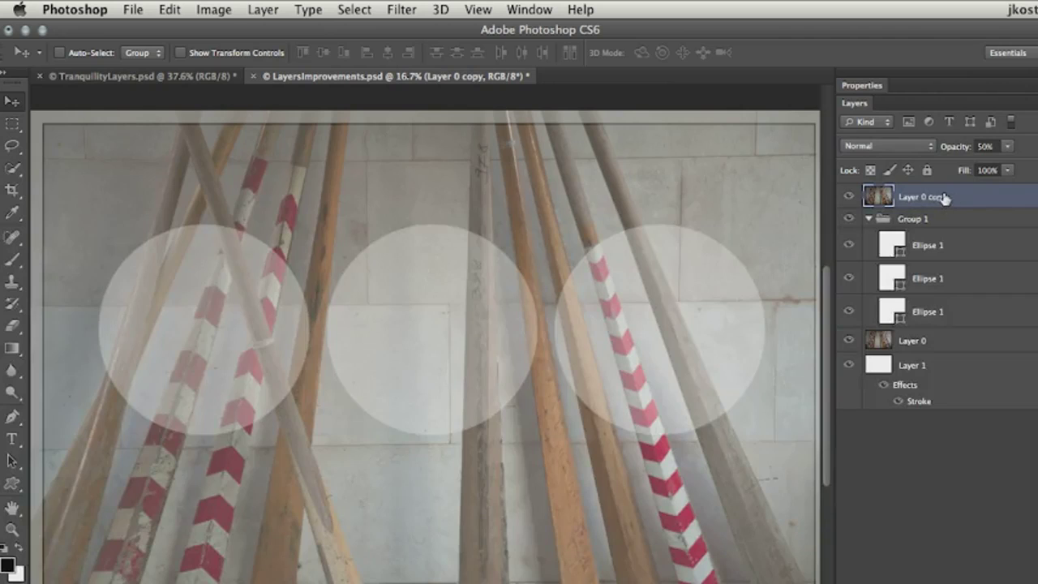
Raise the photo copy's opacity to 100% and clip it to Group 1.
click(1006, 147)
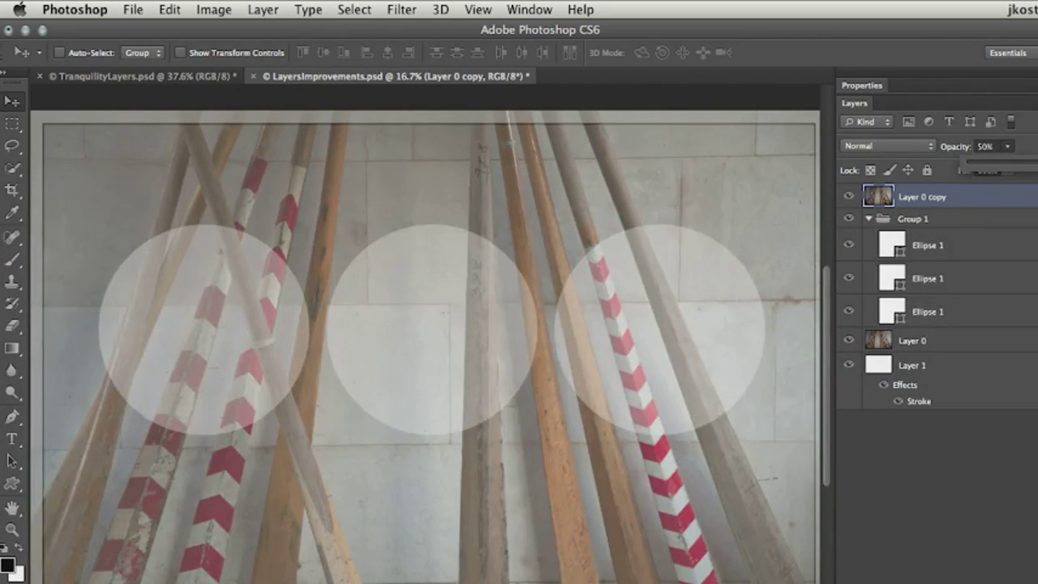
drag(999, 166, 1034, 166)
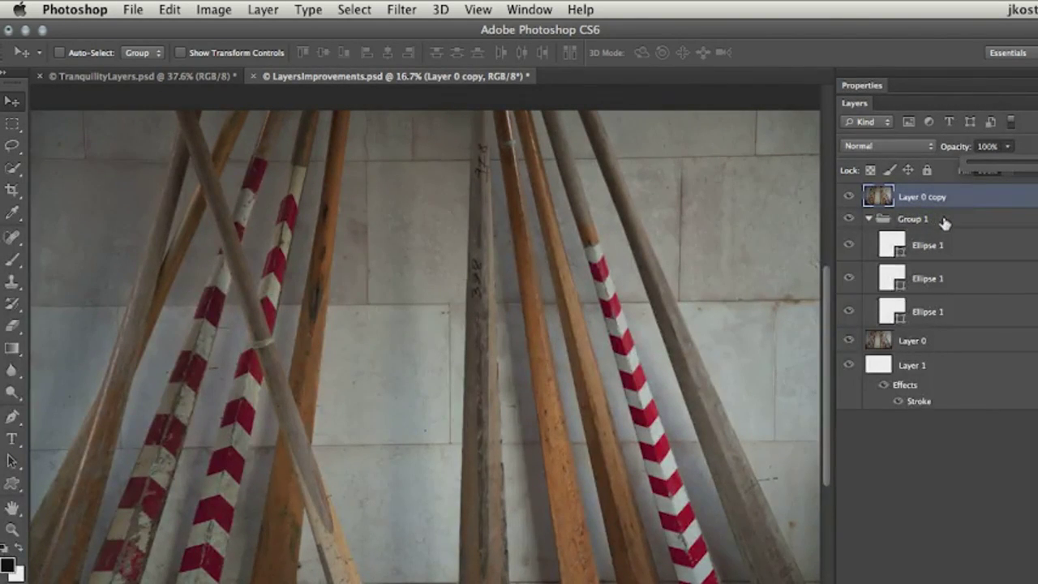
drag(949, 222, 968, 205)
alt+click(965, 207)
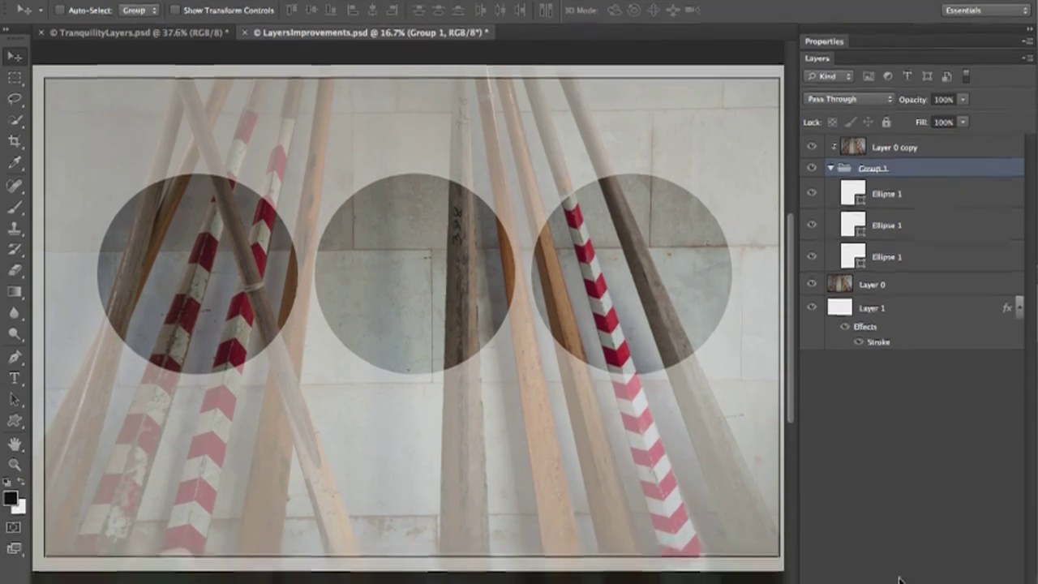
Add a Stroke layer effect of 16 px to Group 1.
click(900, 577)
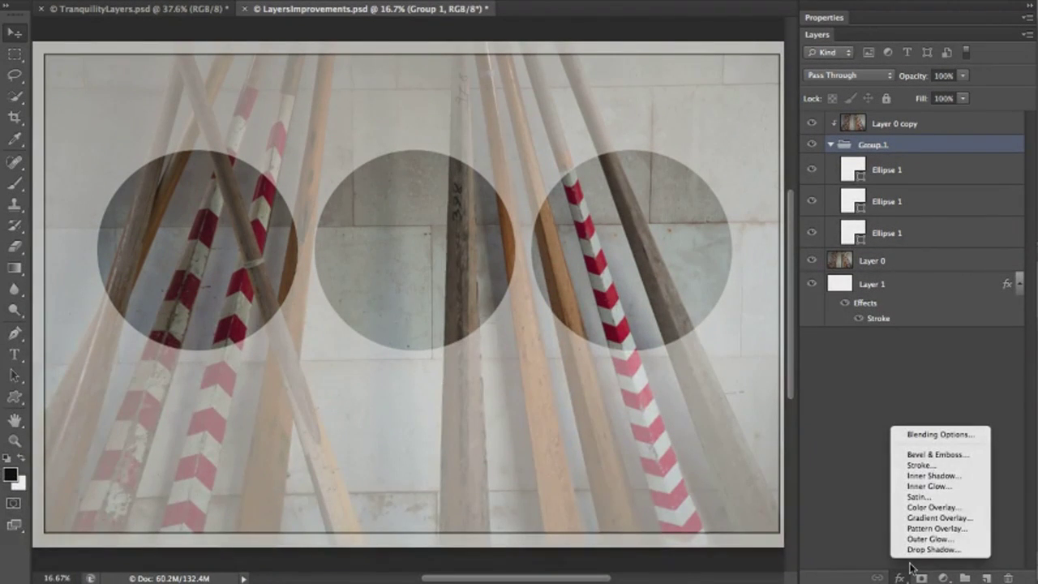
click(921, 465)
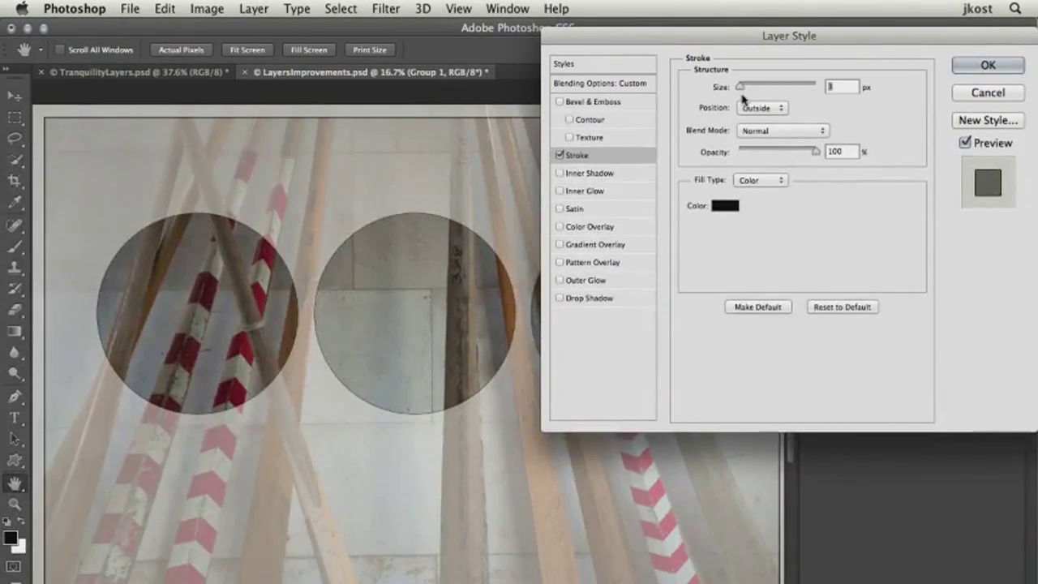
drag(740, 24, 747, 24)
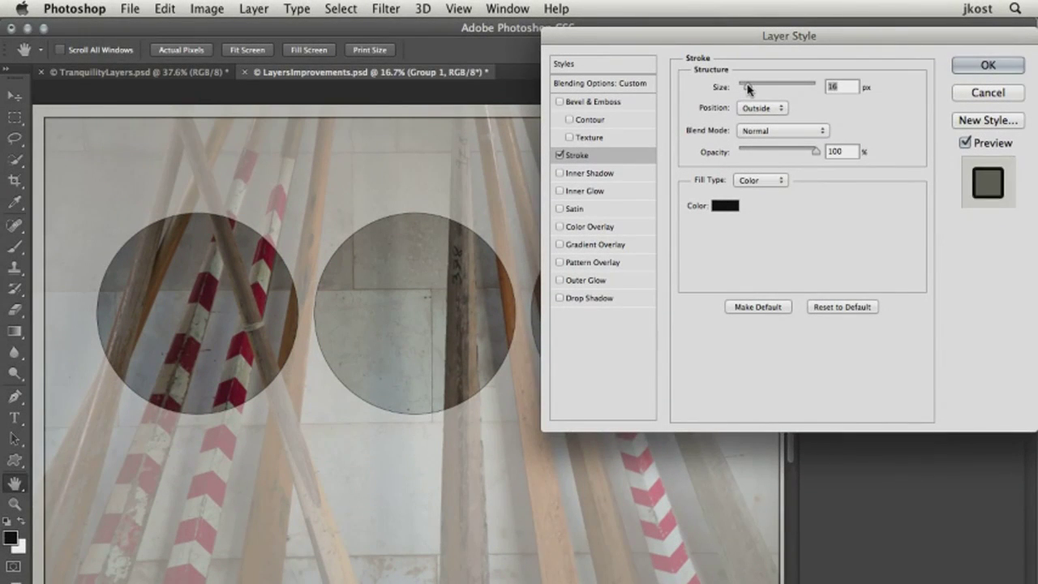
drag(746, 89, 749, 85)
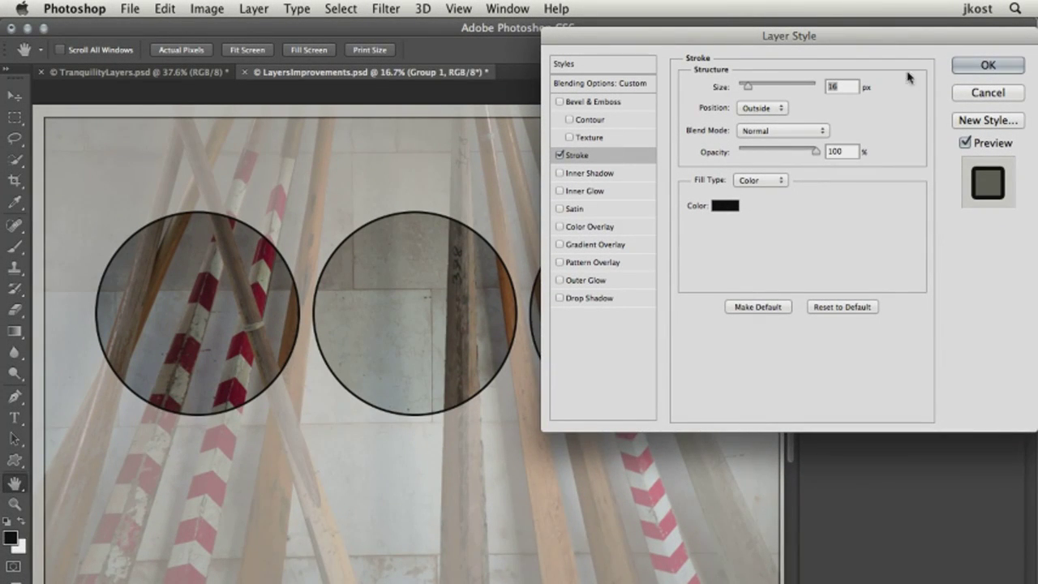
click(967, 68)
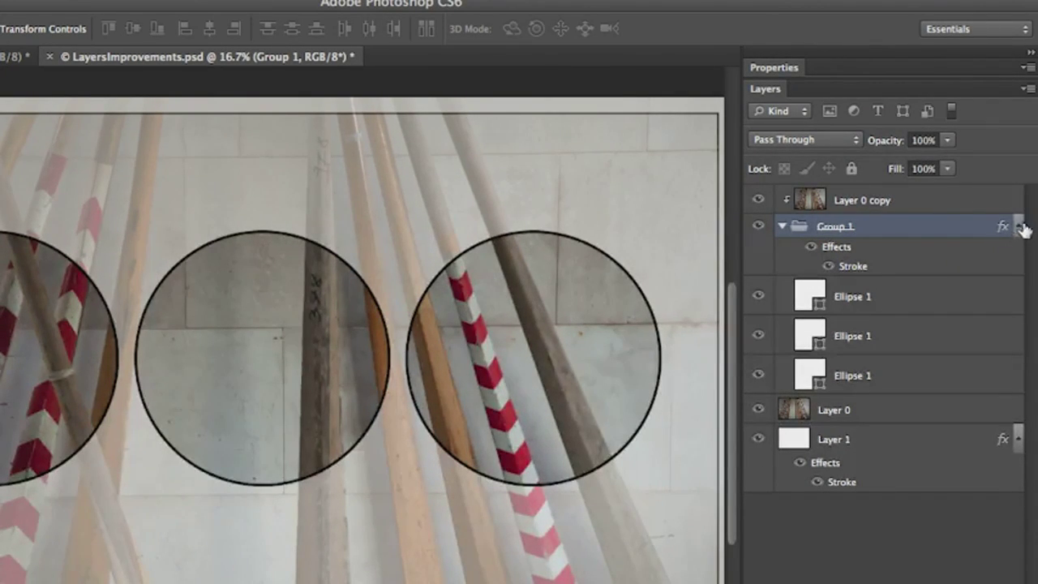
alt+click(1020, 230)
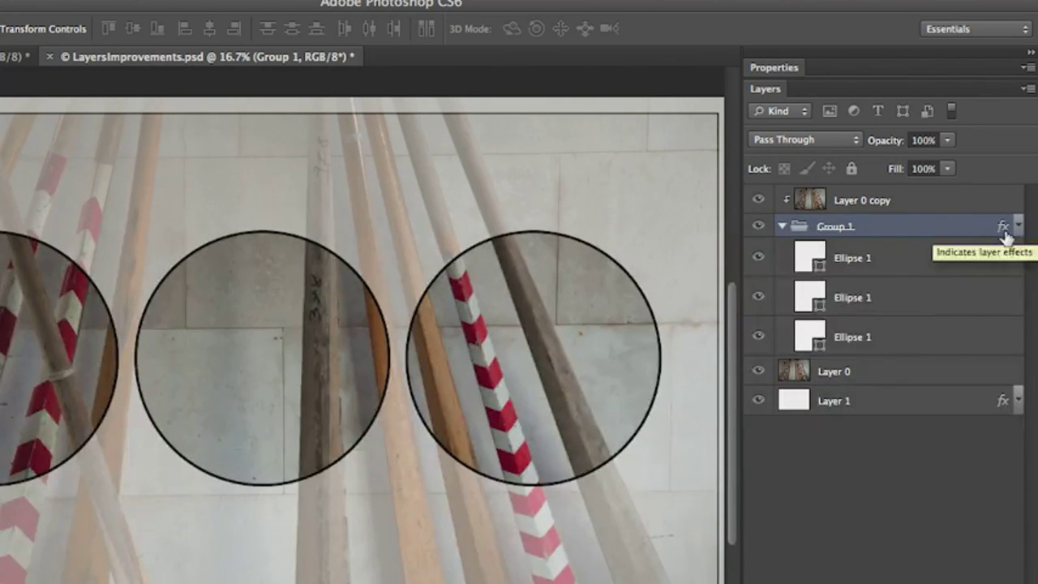
alt+click(1015, 401)
click(1014, 409)
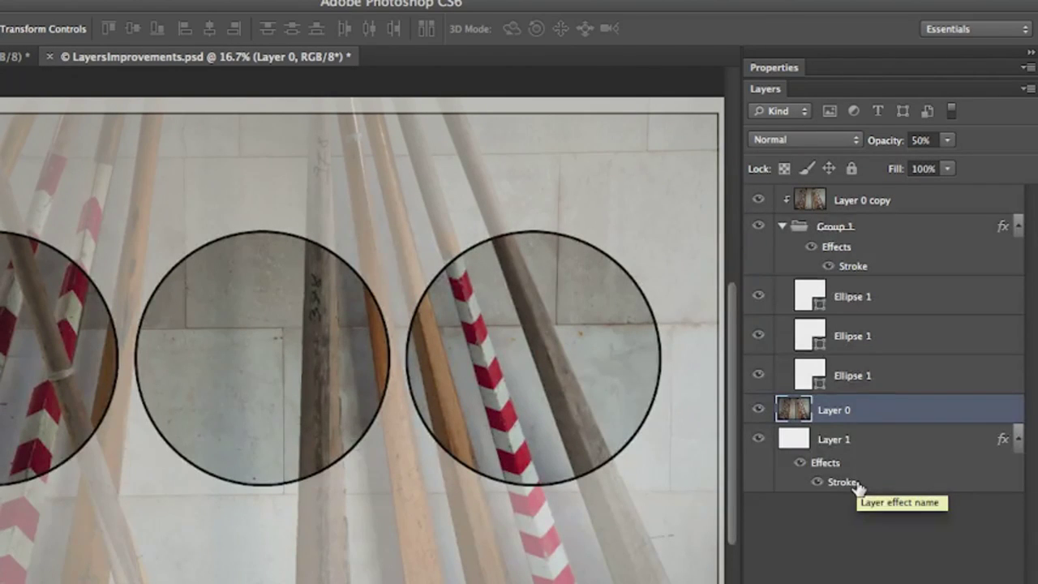
Apply Rasterize Layer Style to Layer 1 from its right-click menu.
right_click(921, 440)
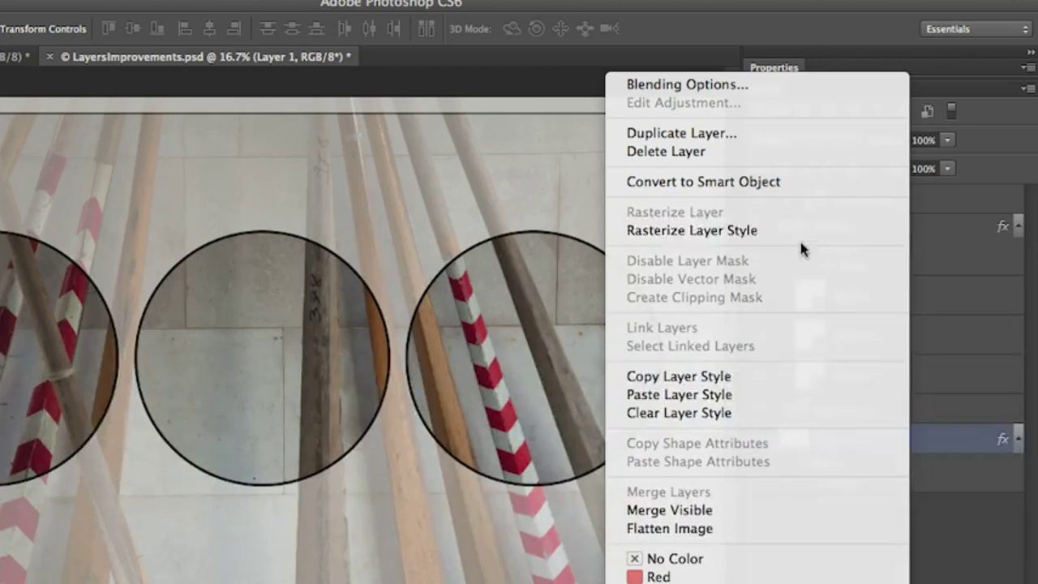
click(753, 233)
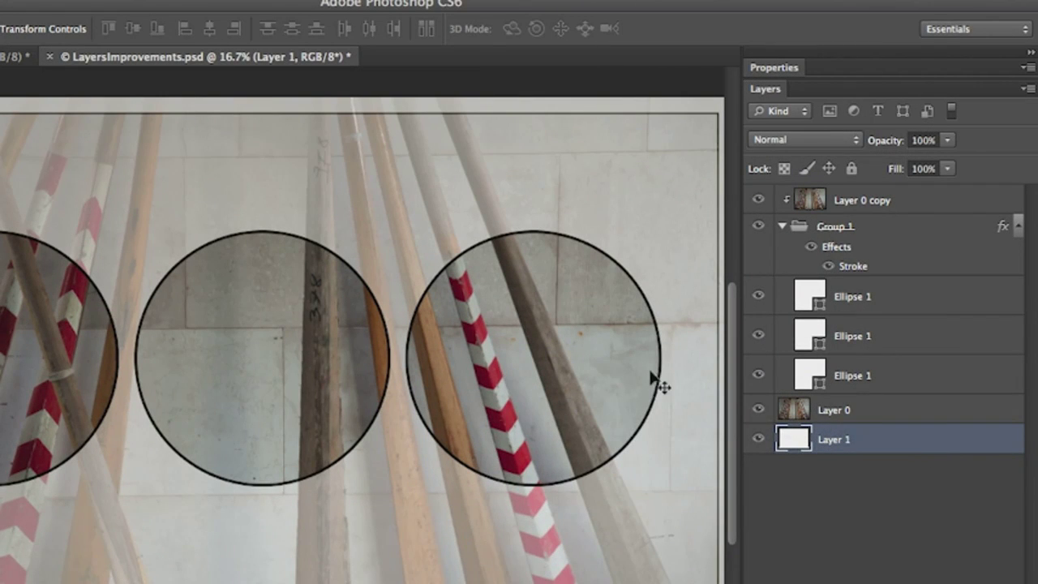
Select Layer 0 and step its opacity through 40%, 55% and 100%, ending at 0%.
click(864, 414)
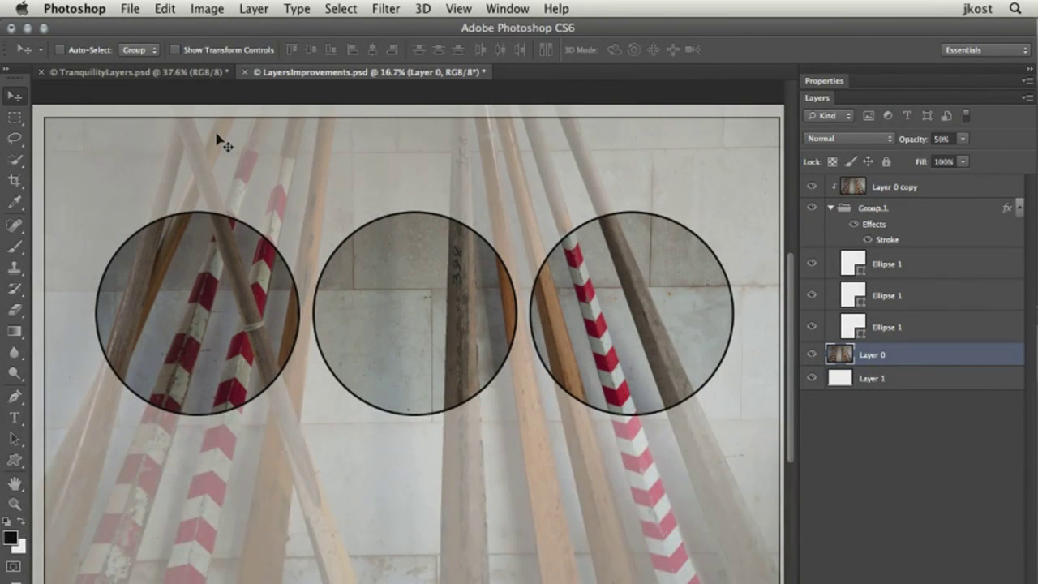
key(4)
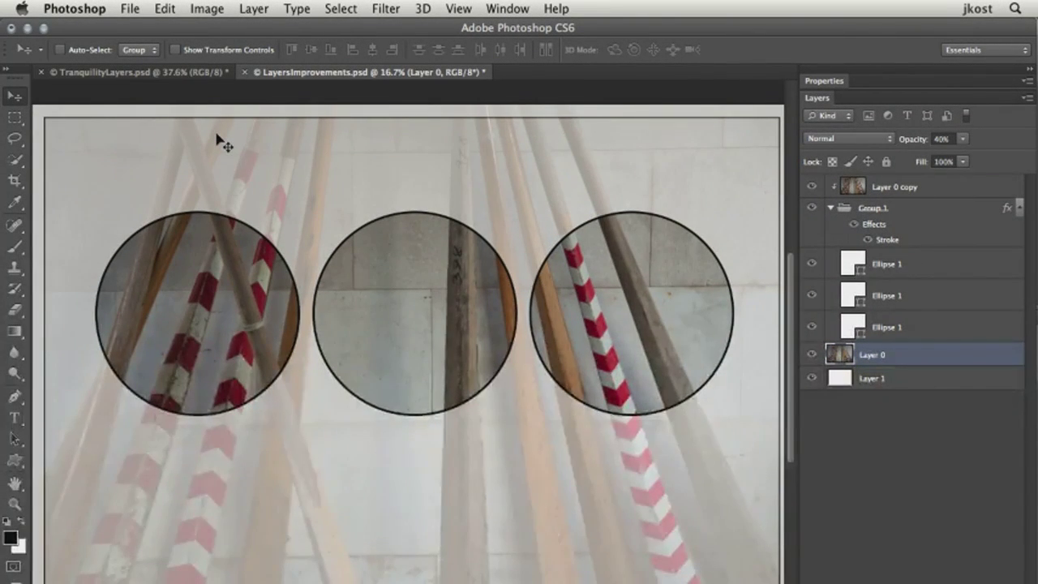
key(5)
key(5)
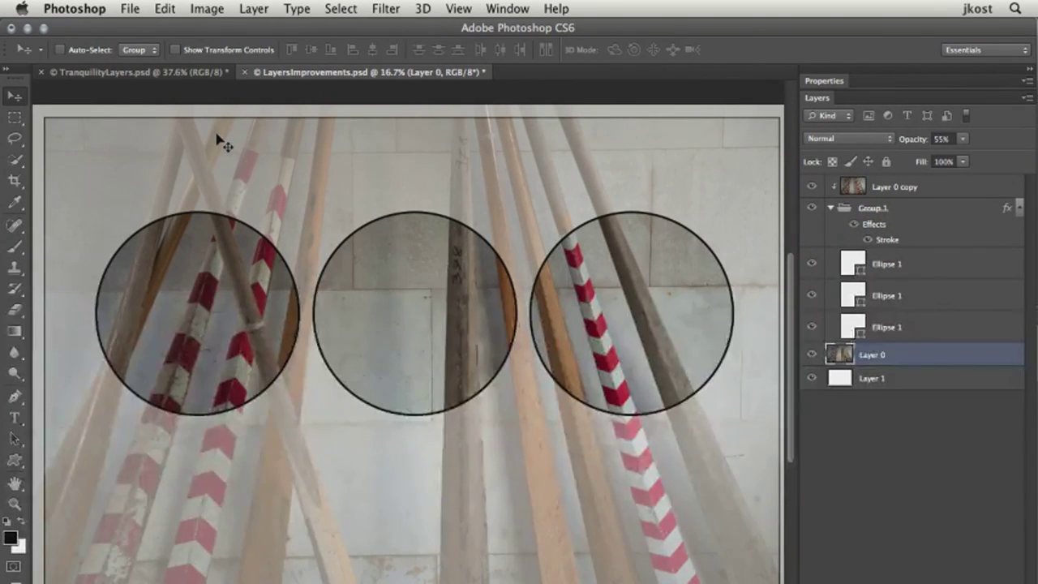
key(0)
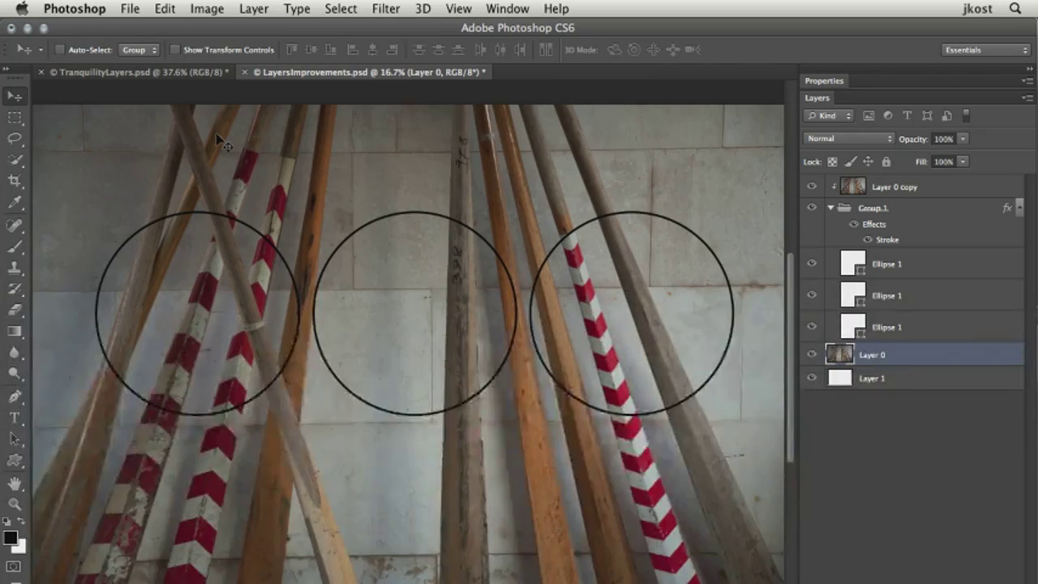
key(0)
key(0)
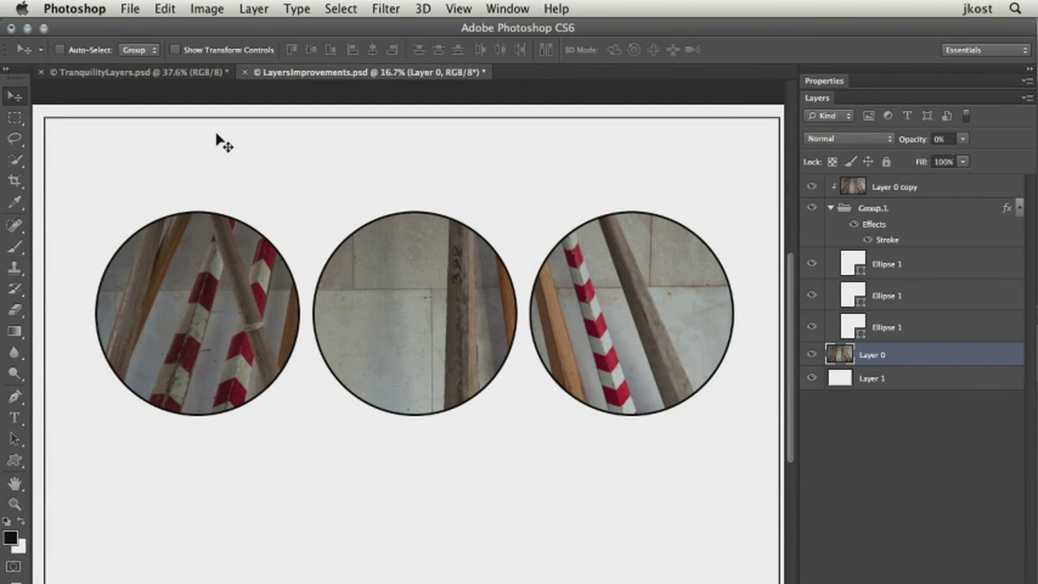